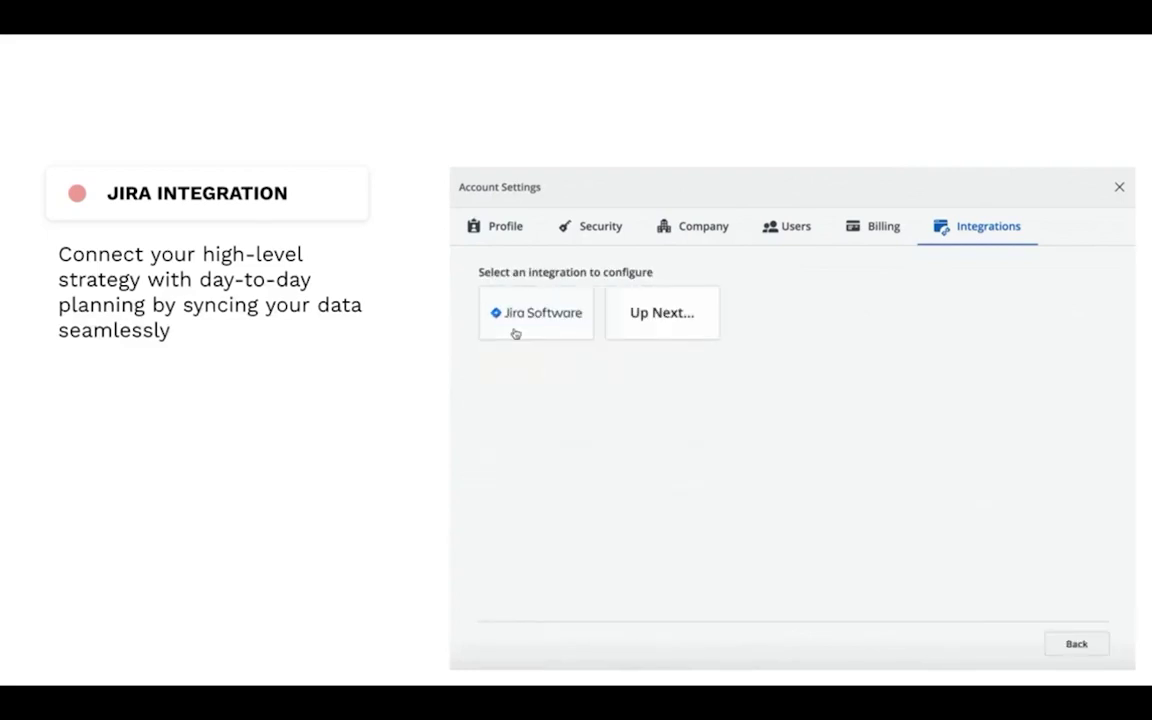
Step: Go past the Jira integration intro to My Roadmaps, listing two Product Roadmaps and a Test Roadmap
click(515, 334)
click(864, 419)
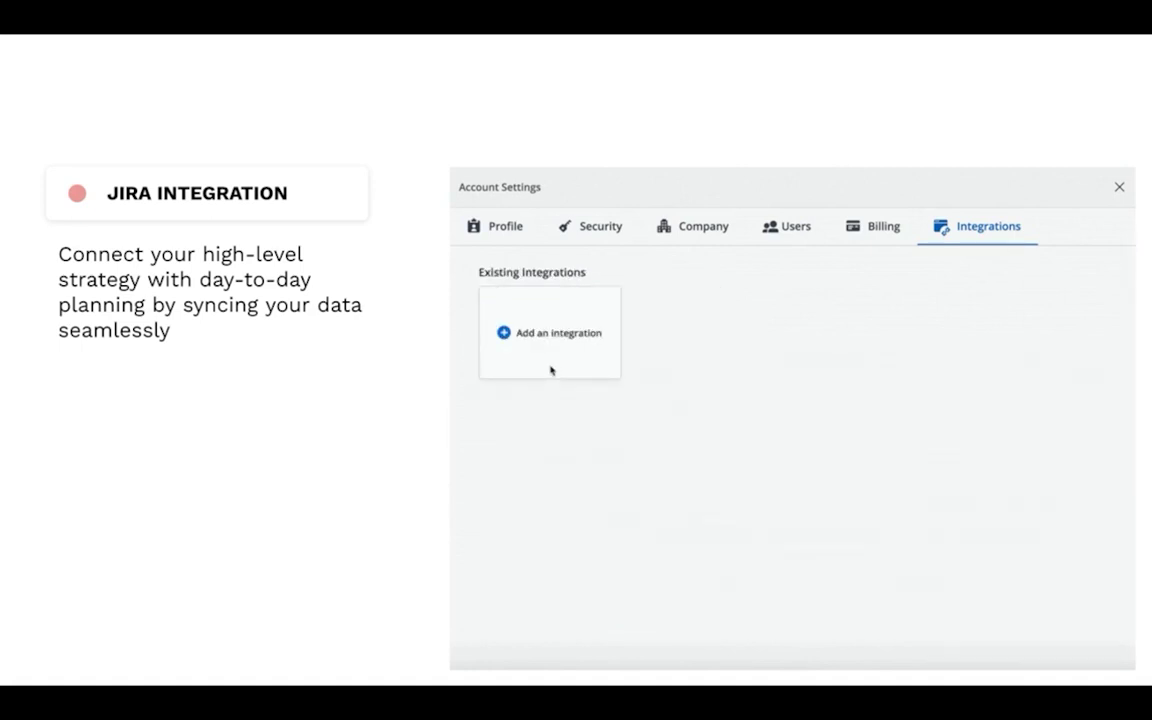
click(550, 370)
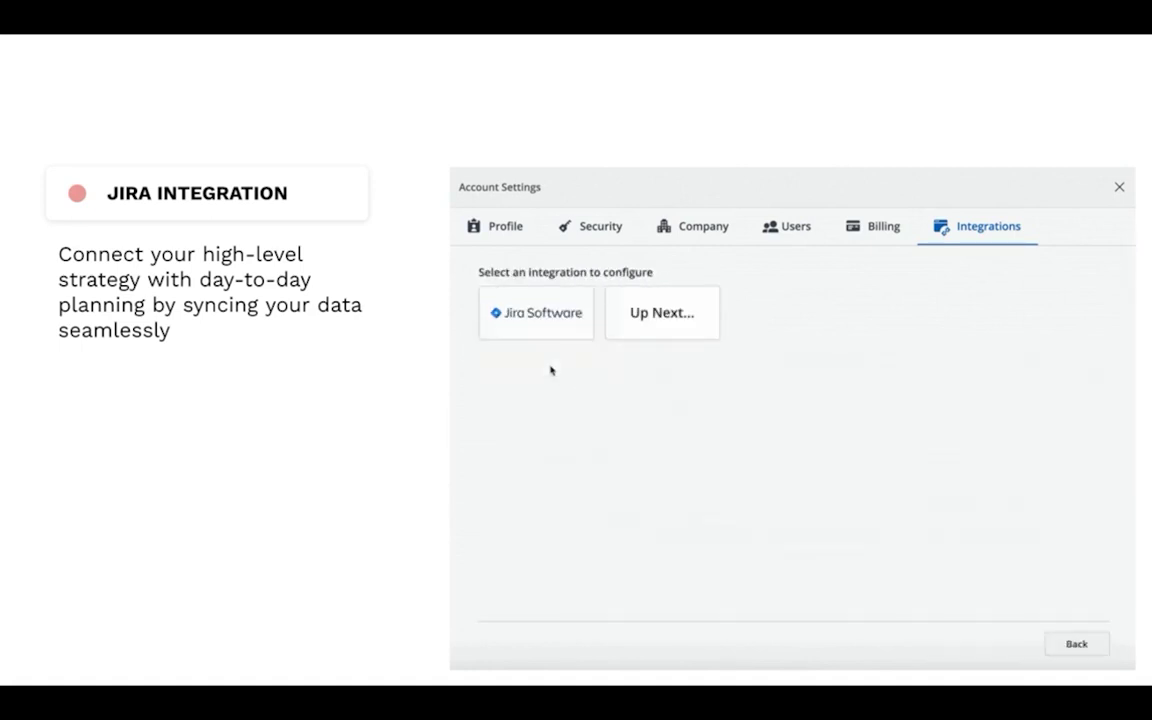
click(517, 332)
click(863, 420)
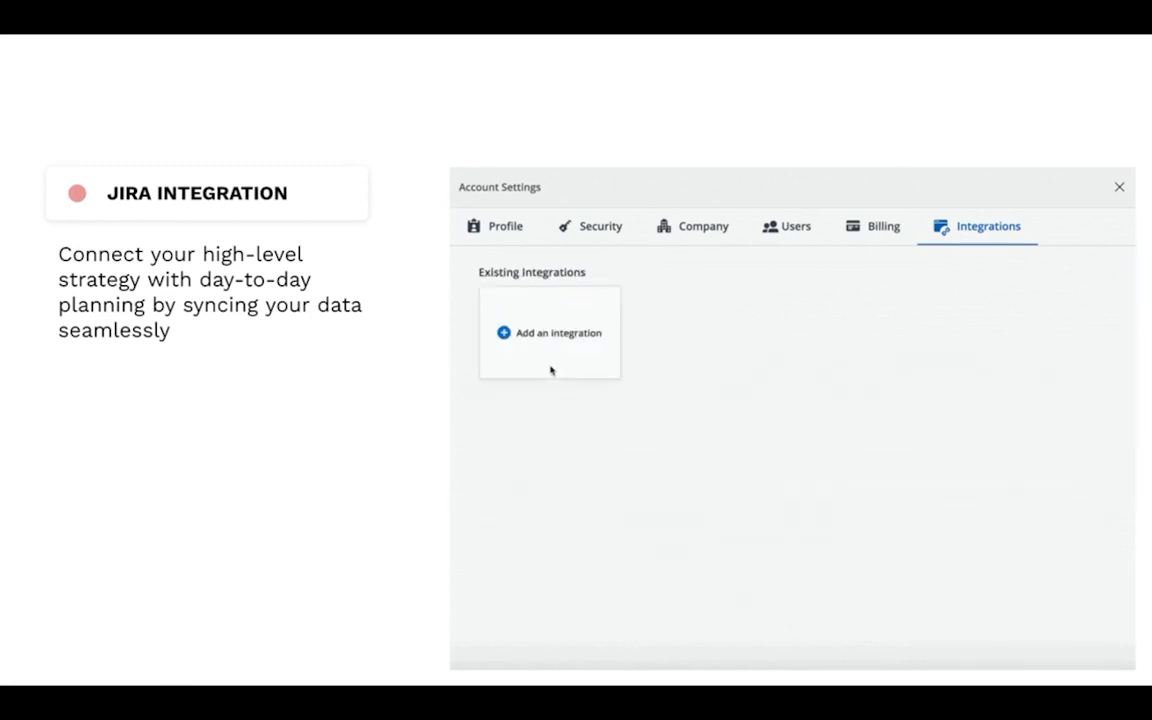
click(550, 370)
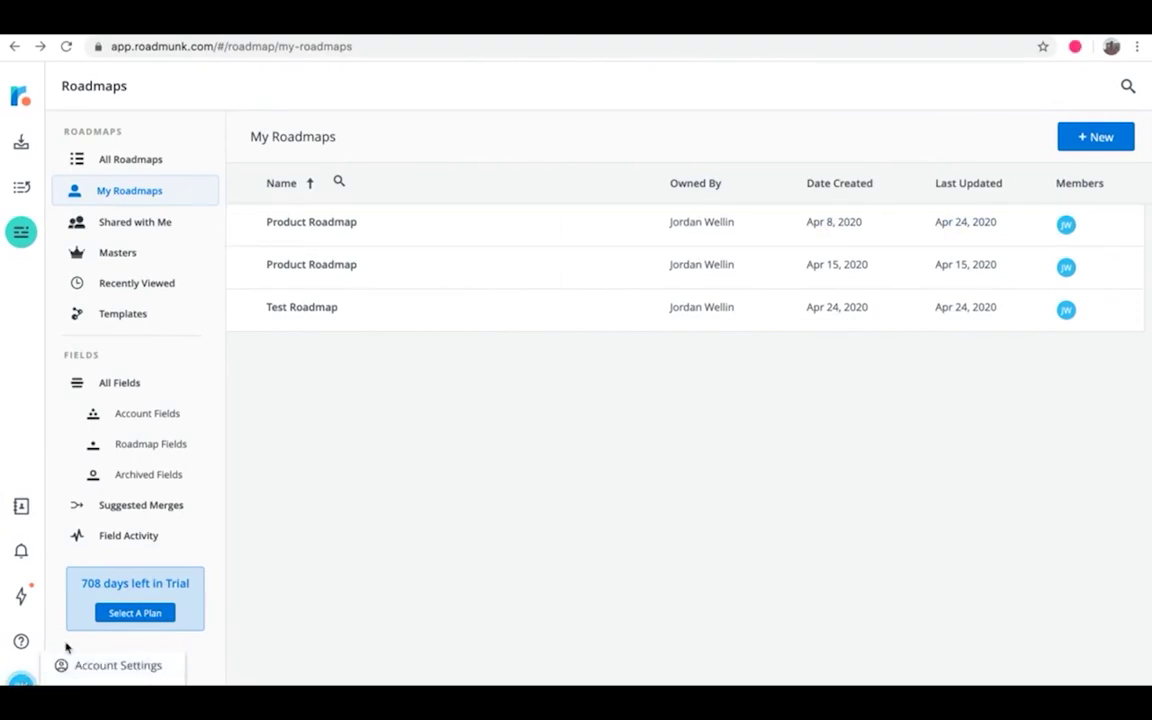
Step: From Account Settings' Integrations, start adding a new Jira Software integration
click(77, 667)
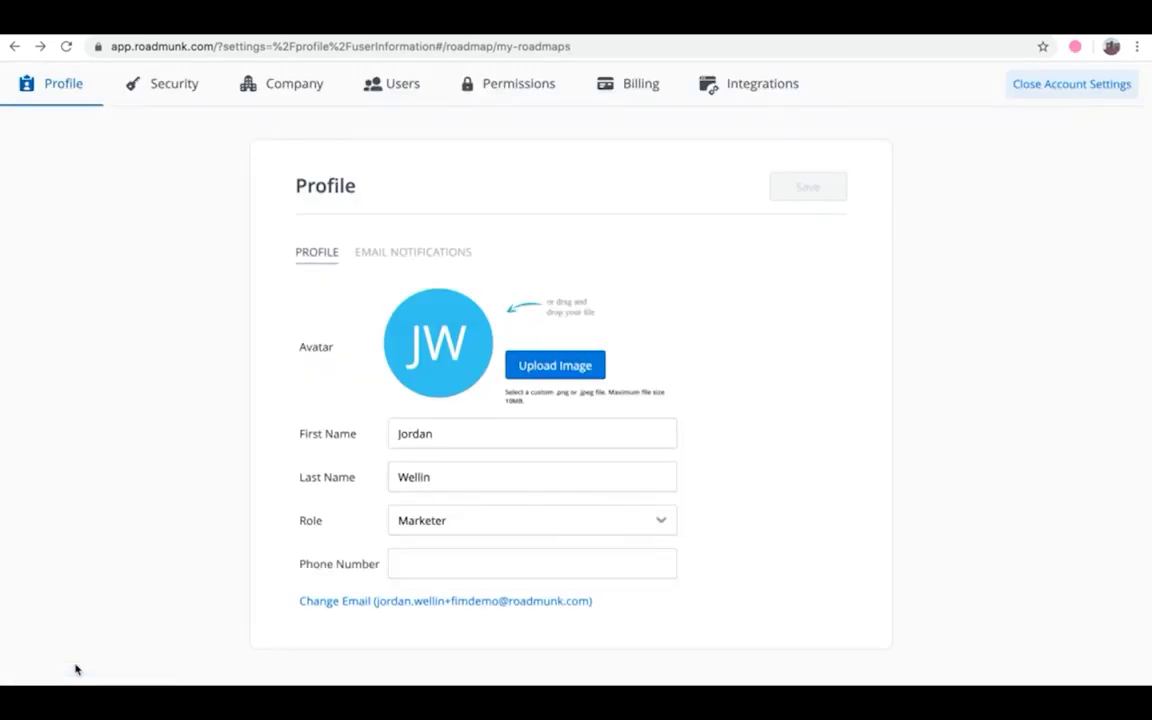
click(730, 92)
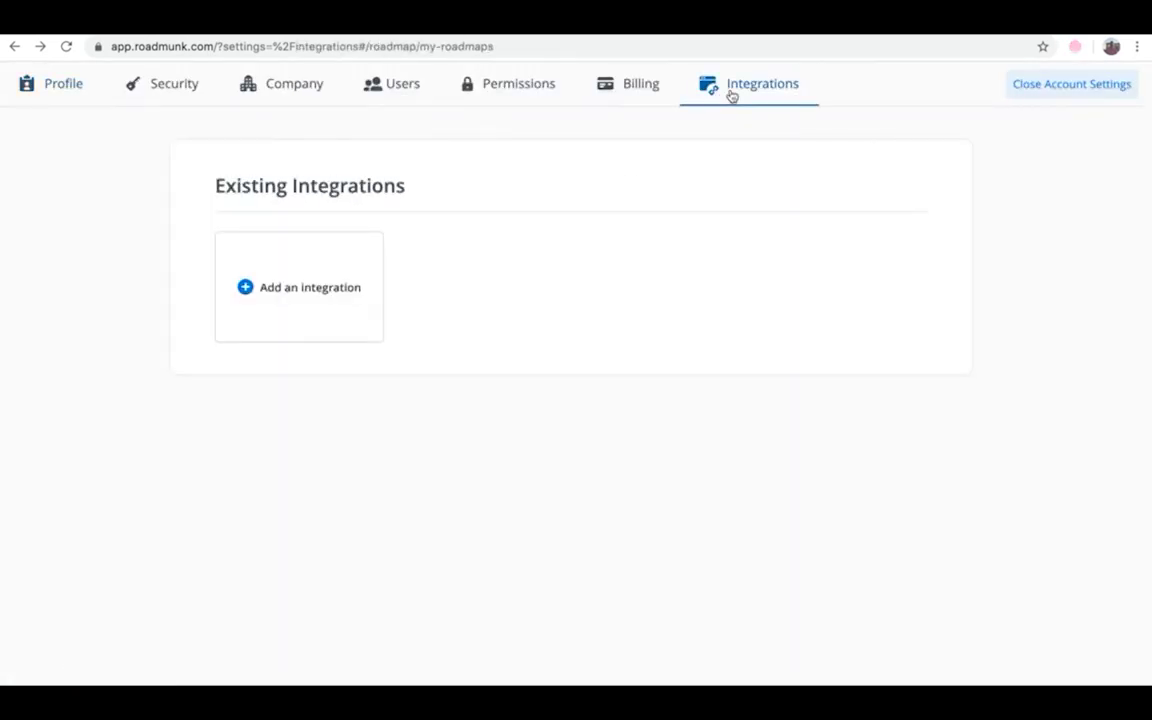
click(341, 299)
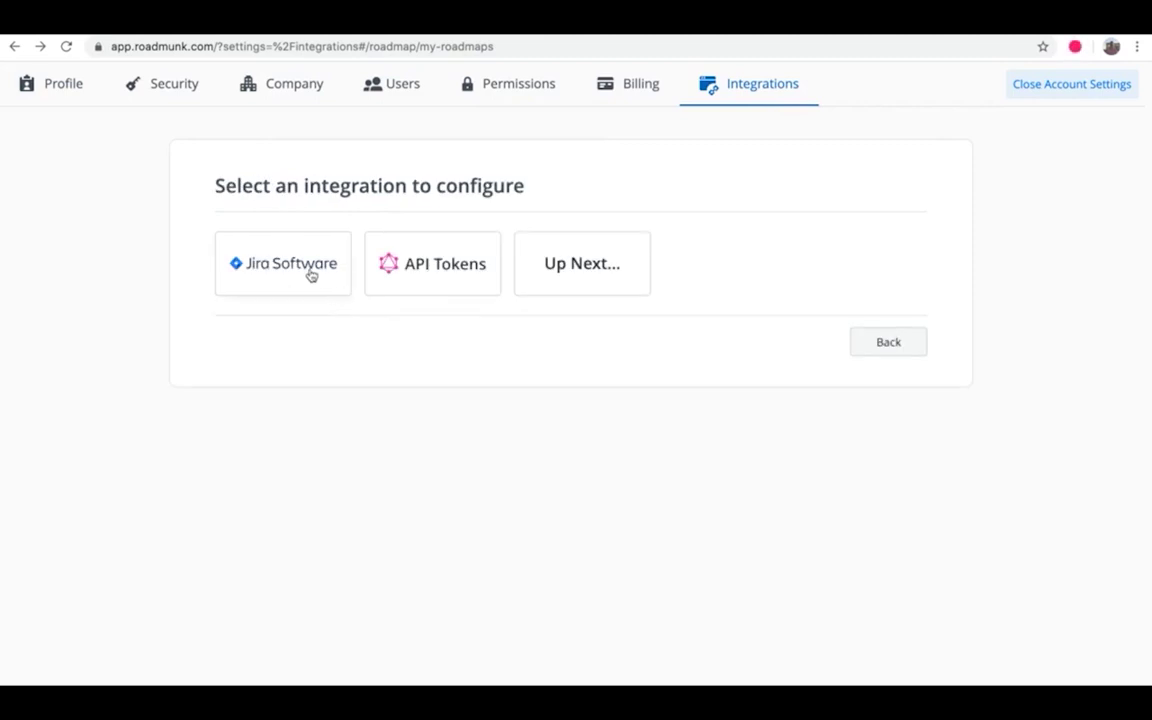
click(311, 276)
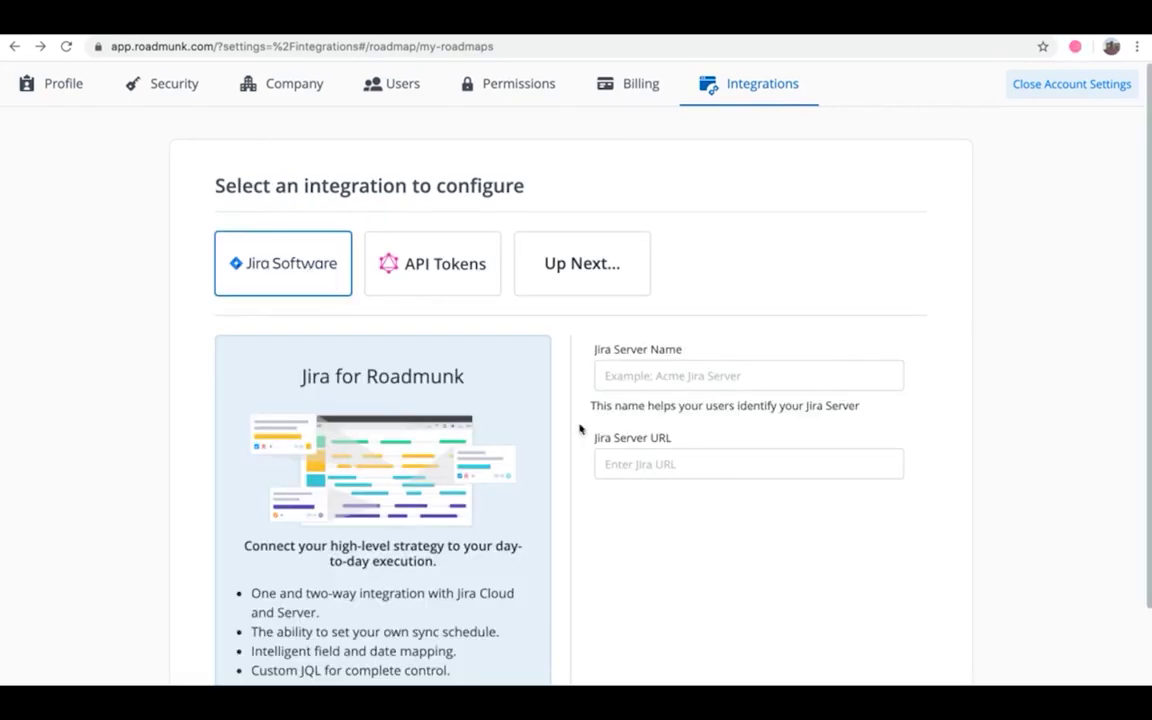
click(623, 379)
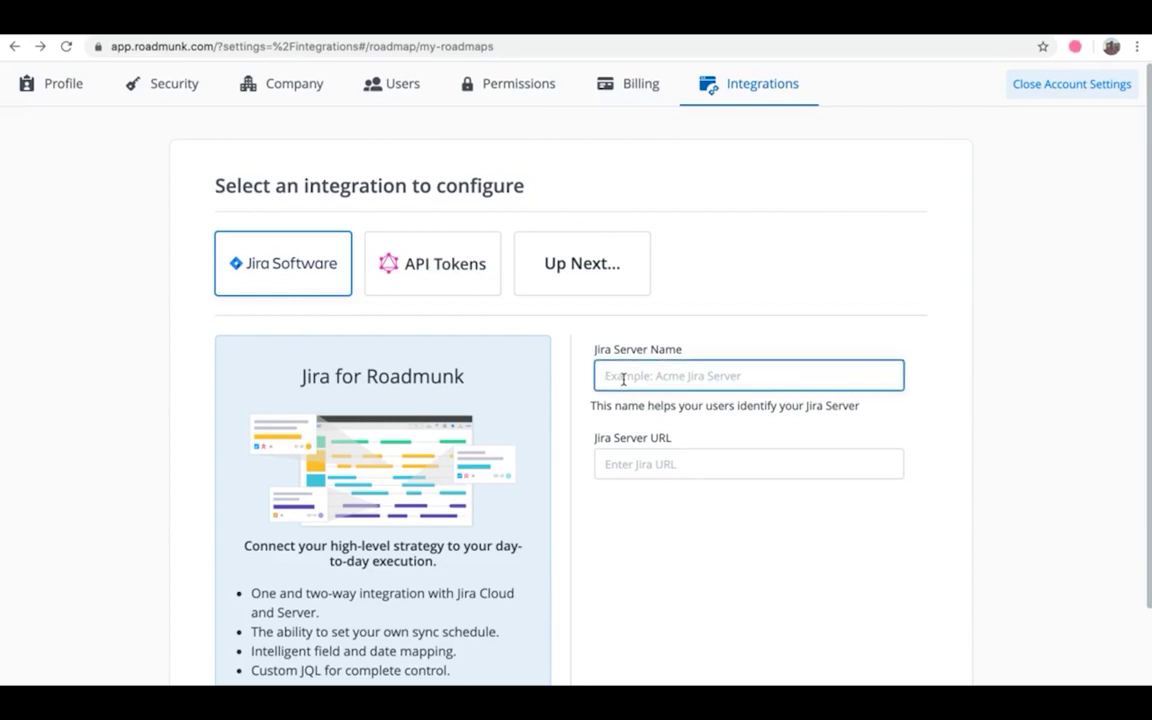
text(RMJi)
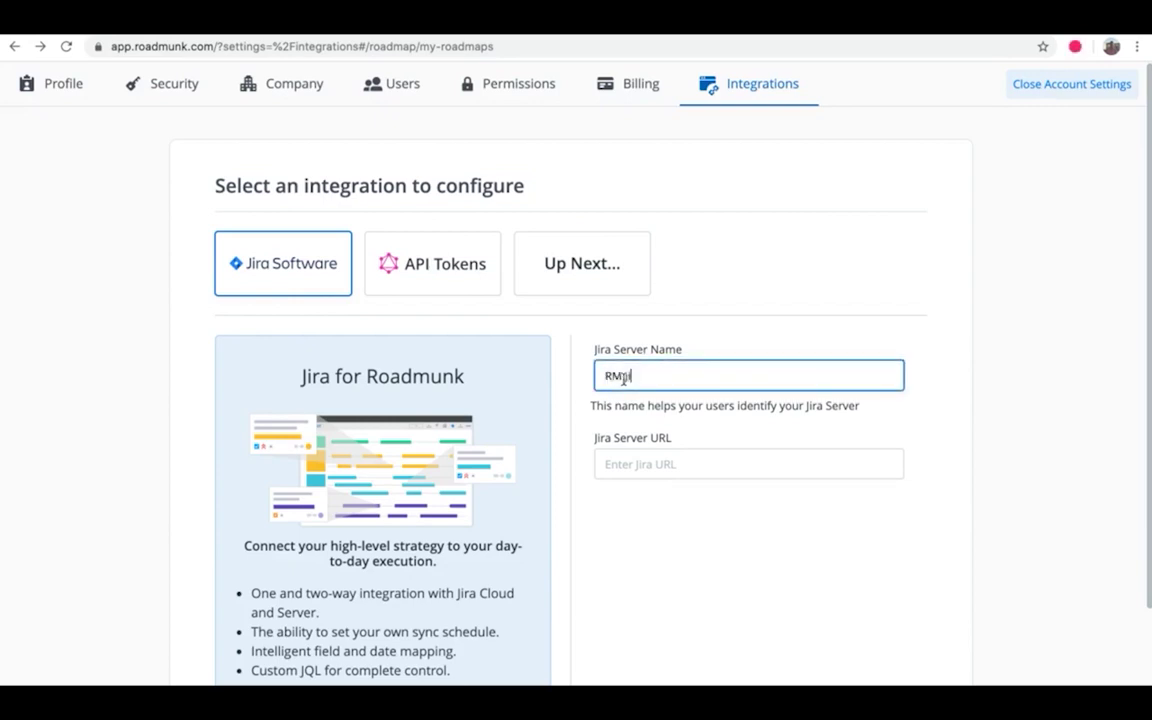
text(ra Server)
click(623, 379)
click(640, 457)
text(https://roadmunk.atlassian.net/)
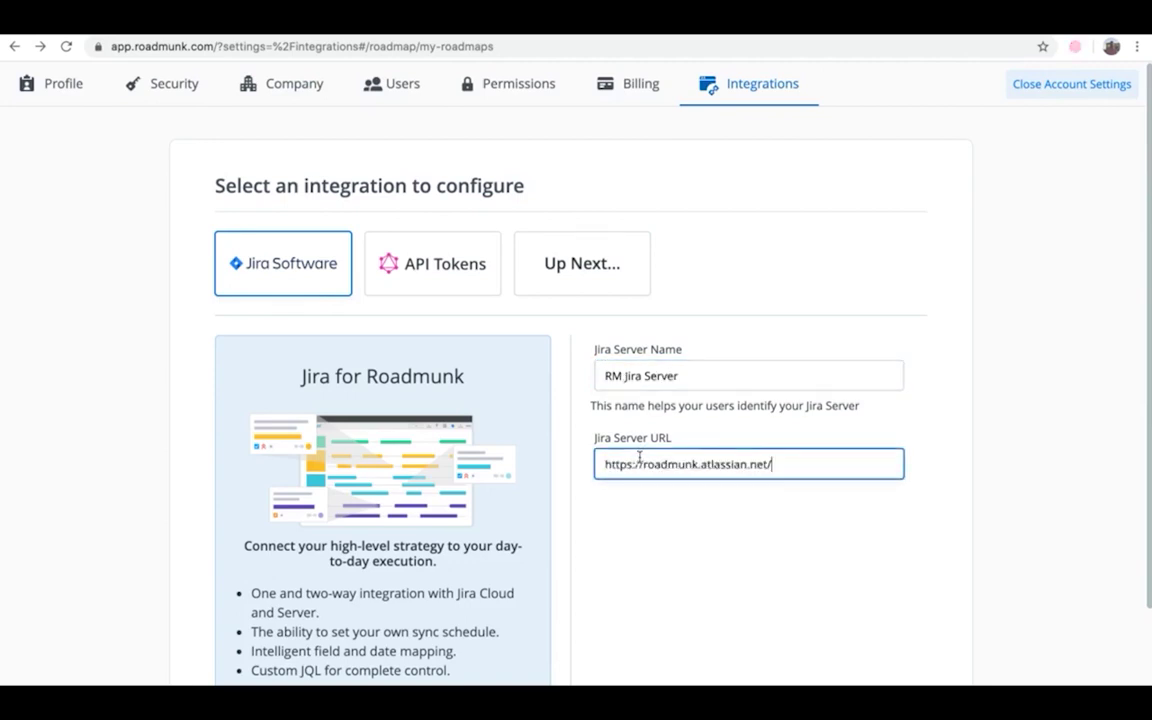
scroll(640, 457, down, 3)
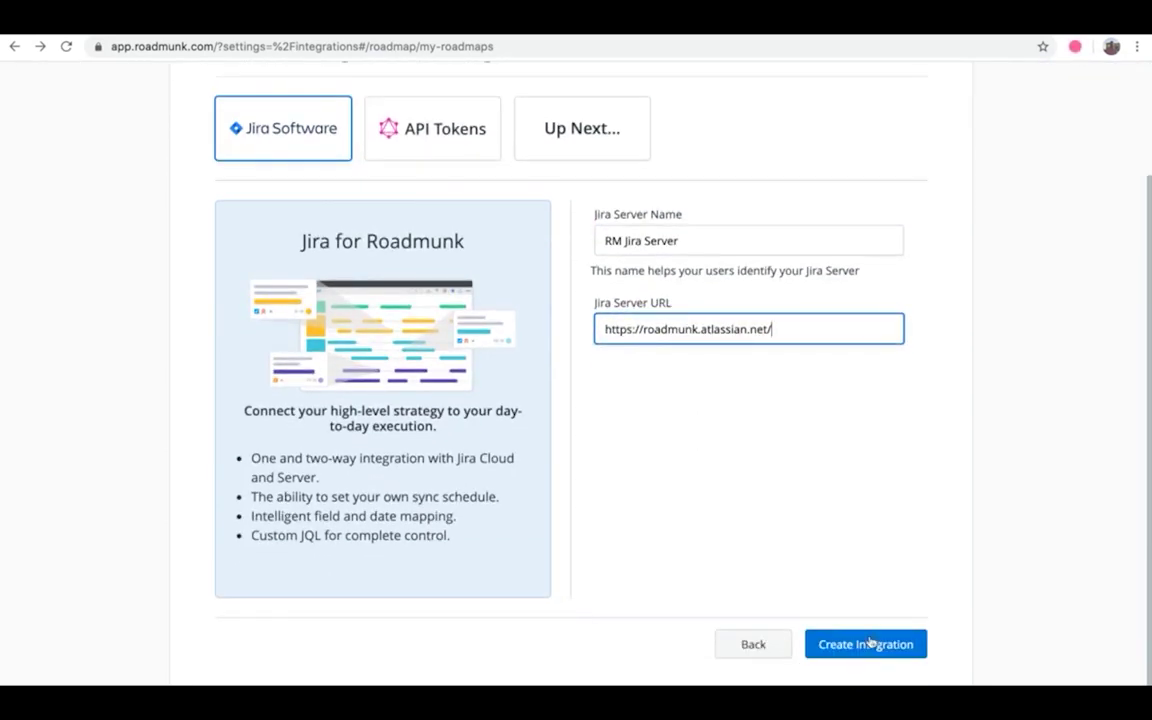
Step: Create the RM Jira Server integration and return to the empty Product Roadmap
click(868, 643)
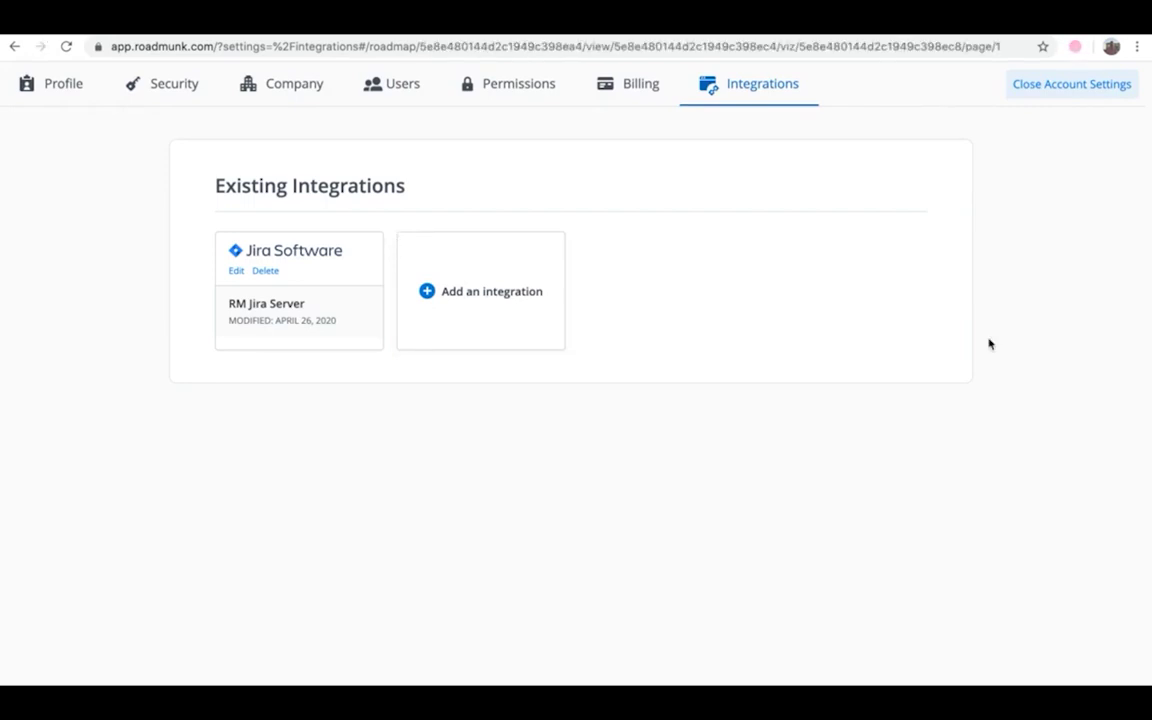
click(1025, 90)
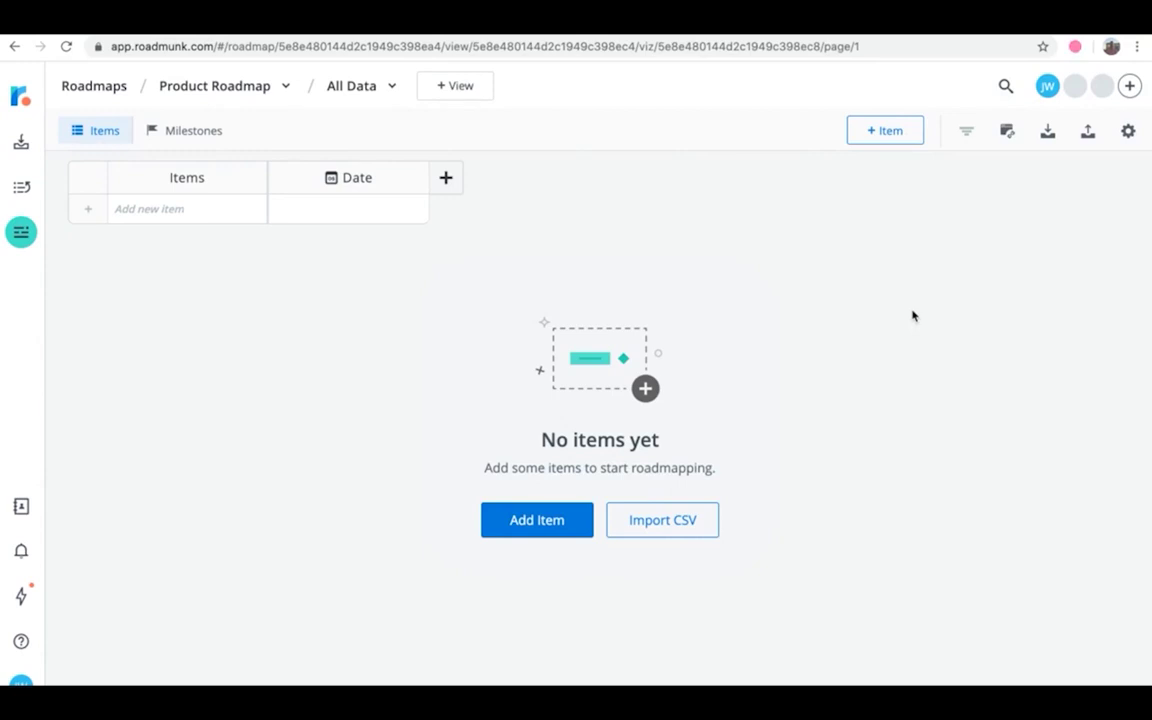
Step: Launch Setup Jira Integration for the roadmap and move past the Welcome screen
click(1009, 134)
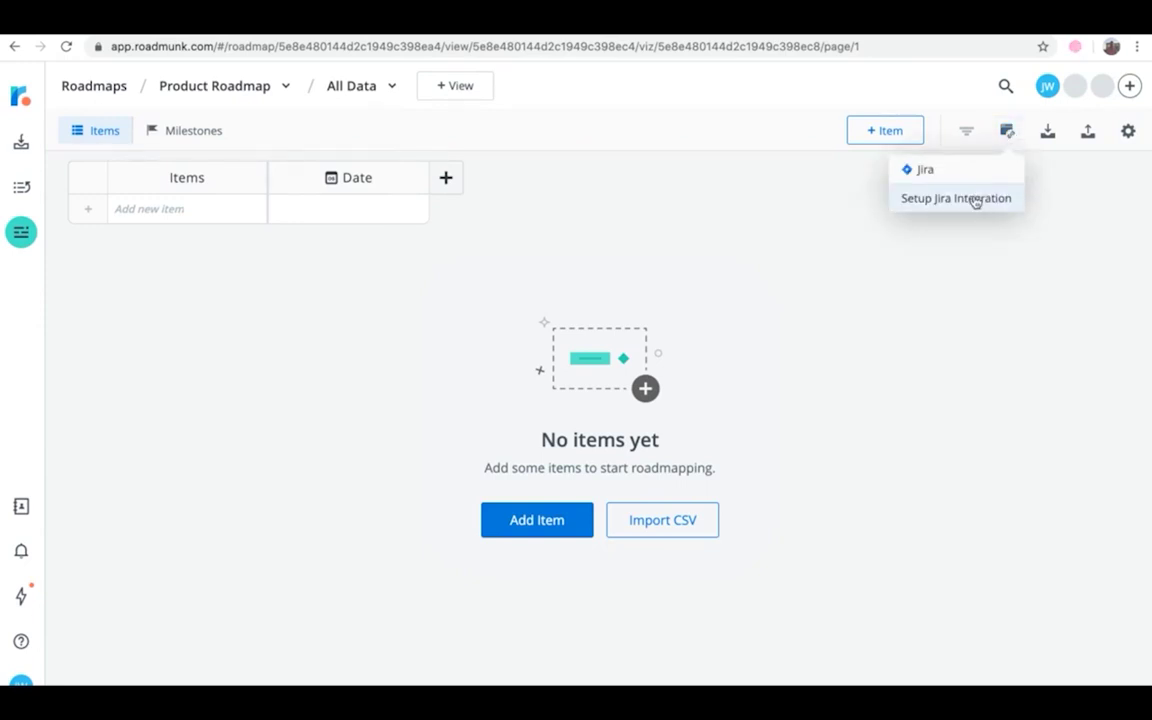
click(975, 201)
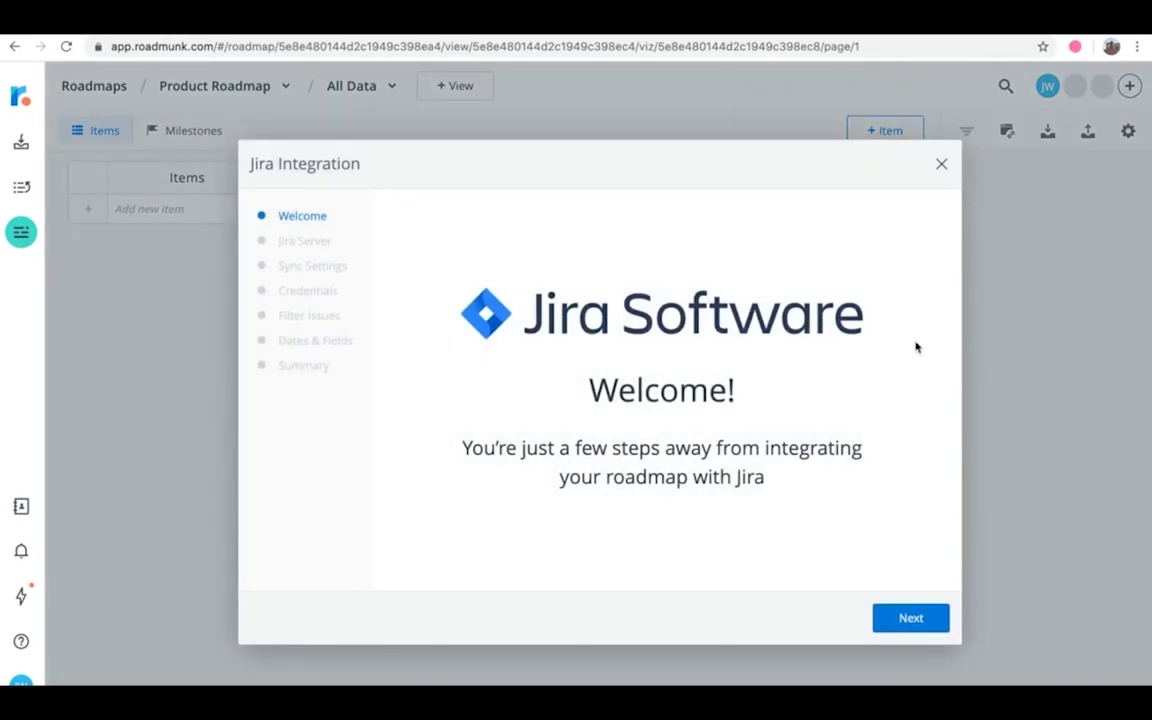
click(905, 619)
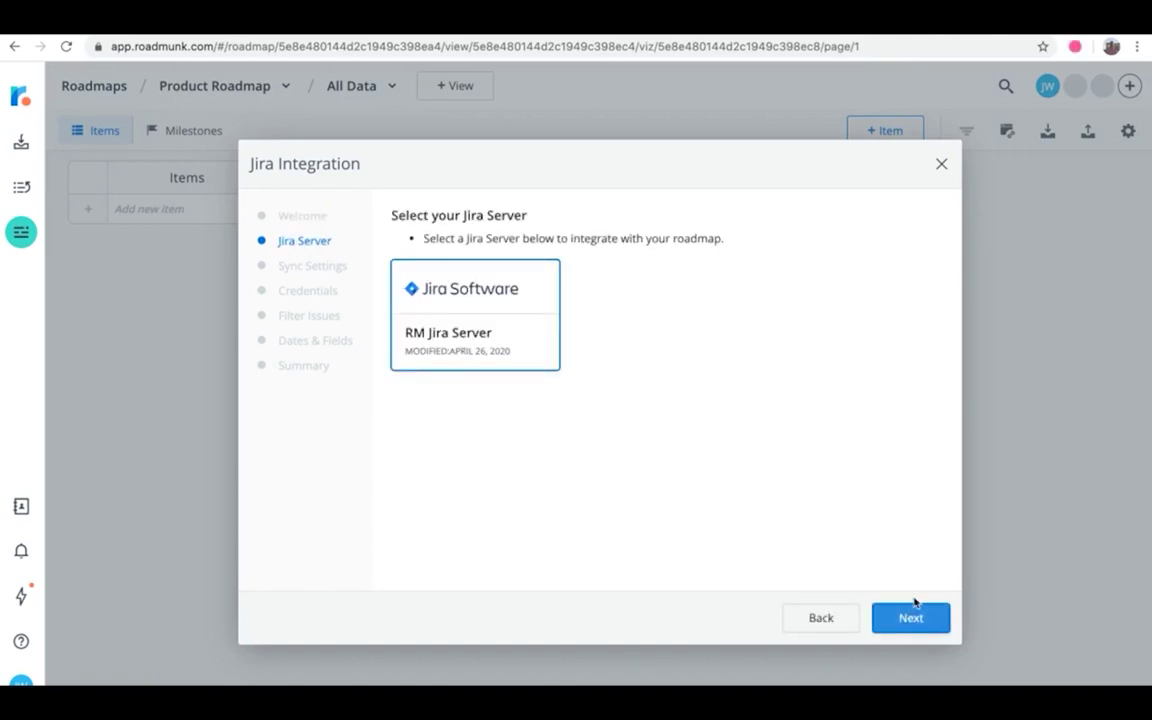
Step: Keep RM Jira Server, choose Two-Way Jira Synchronization with a 1 Hour schedule
click(907, 618)
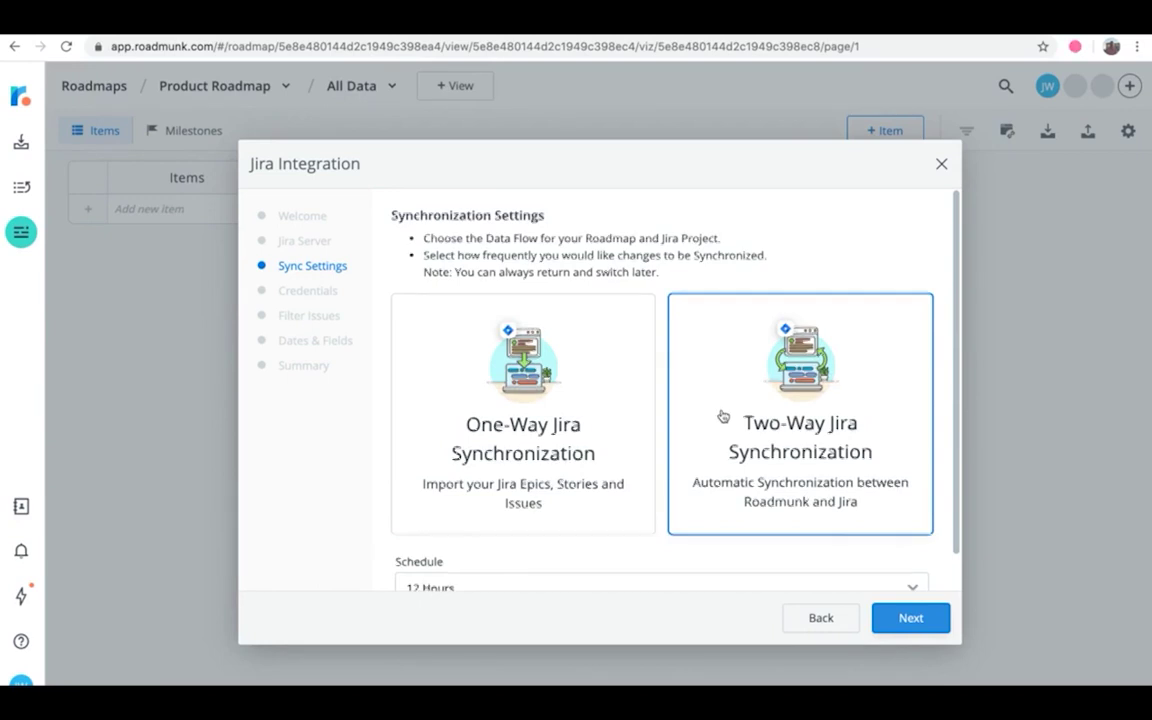
scroll(722, 416, down, 1)
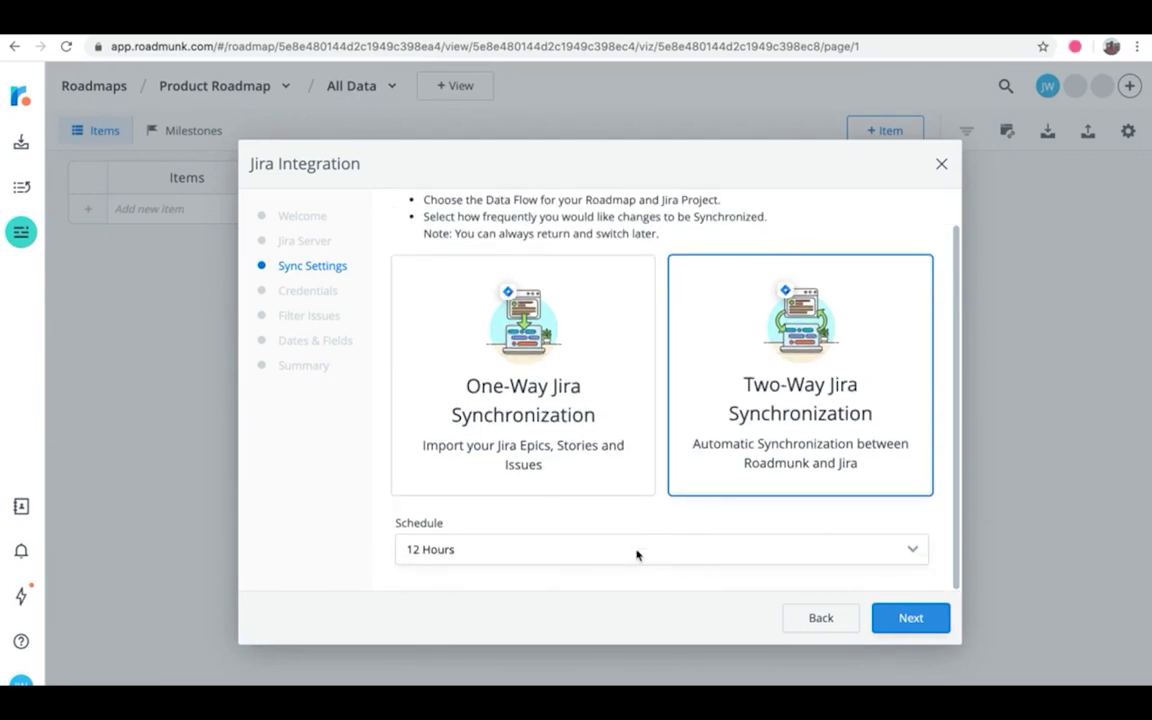
click(637, 555)
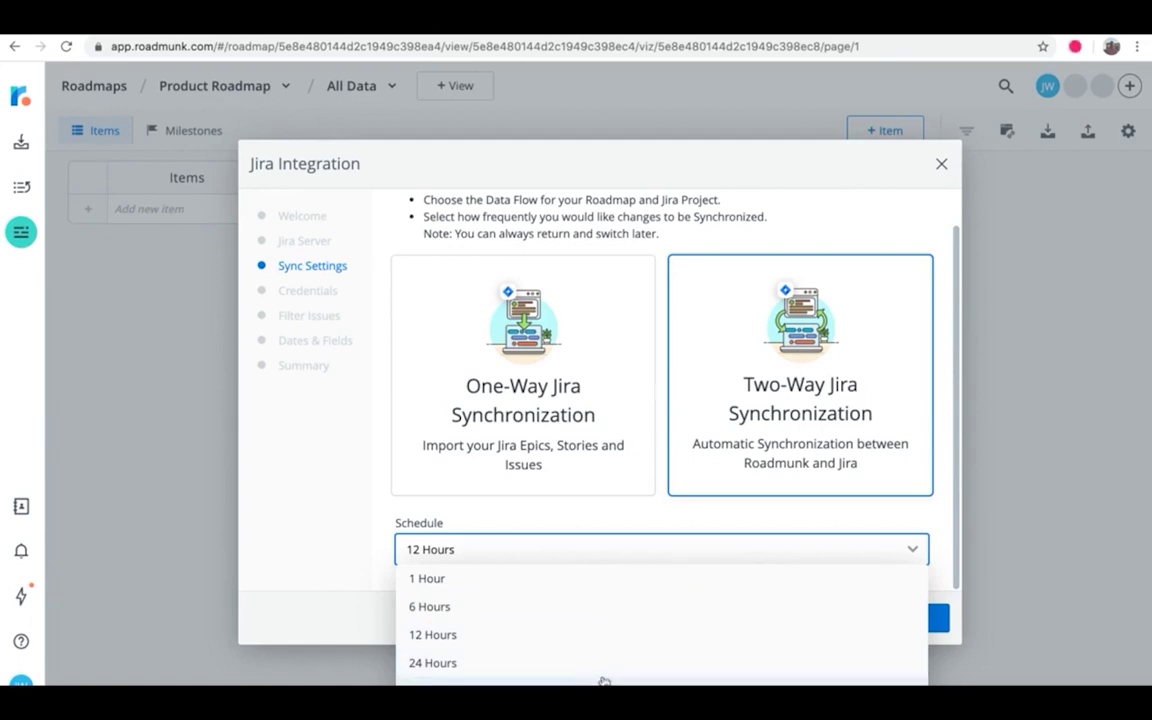
click(592, 580)
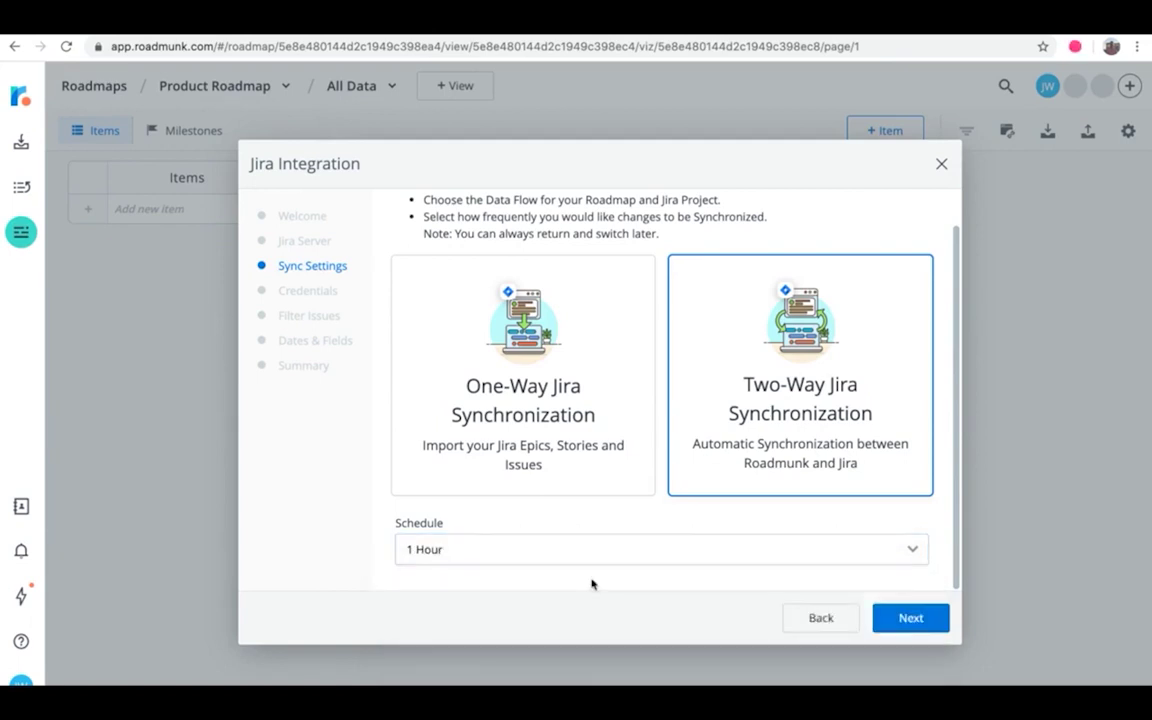
click(890, 620)
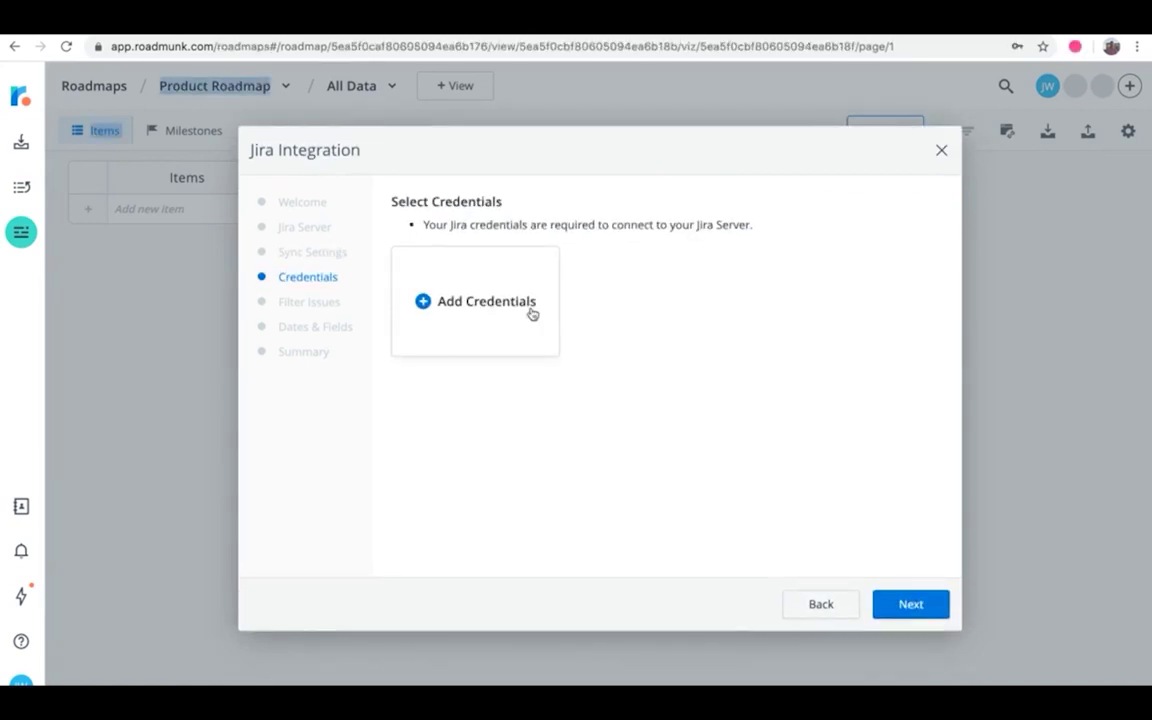
Step: Add API-token credentials using the Jira account e-mail and pasted token, then continue
click(532, 314)
click(476, 275)
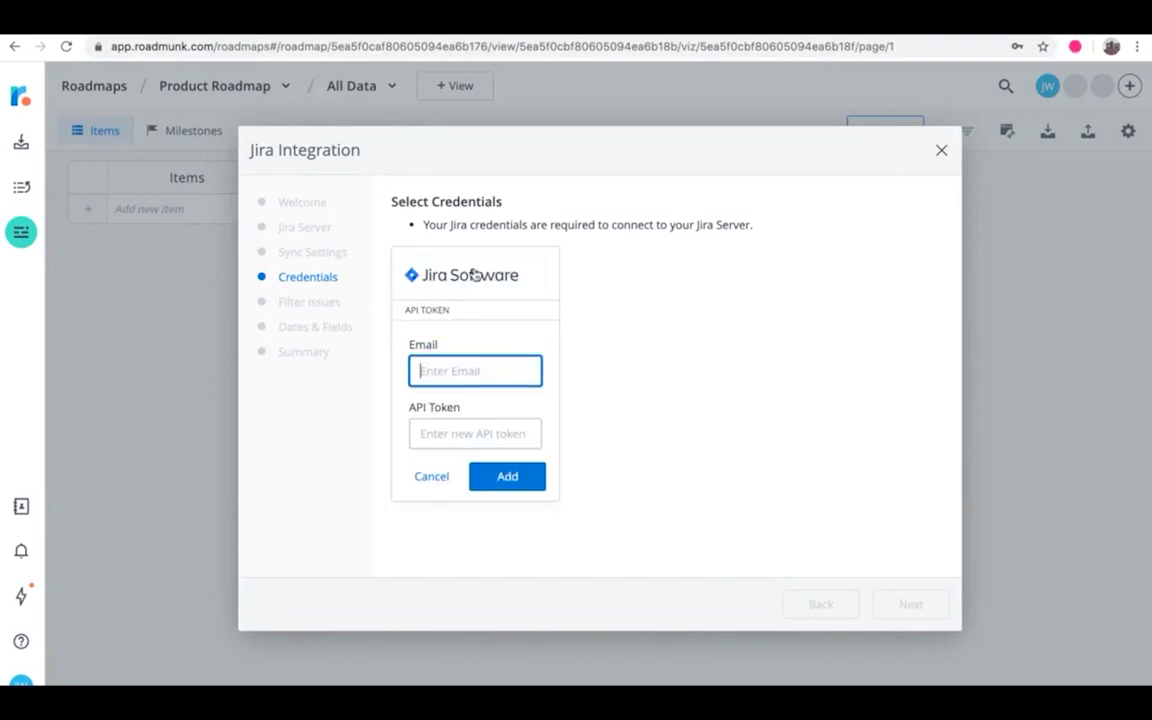
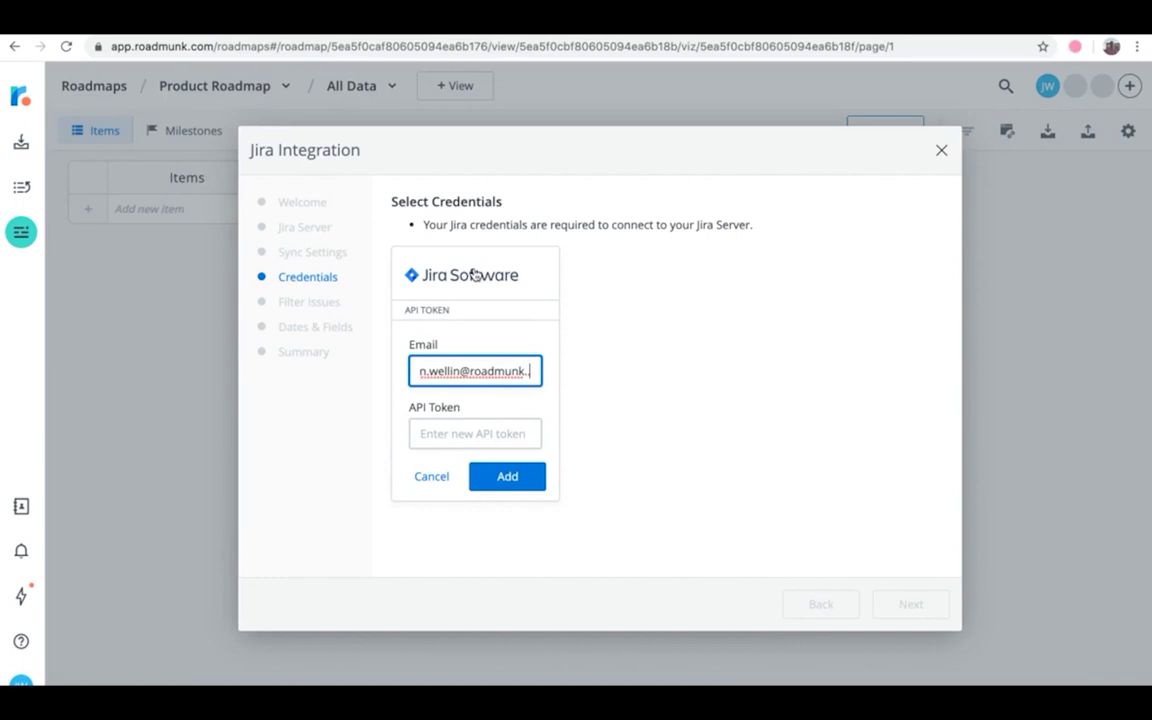
key(Tab)
key(ctrl+v)
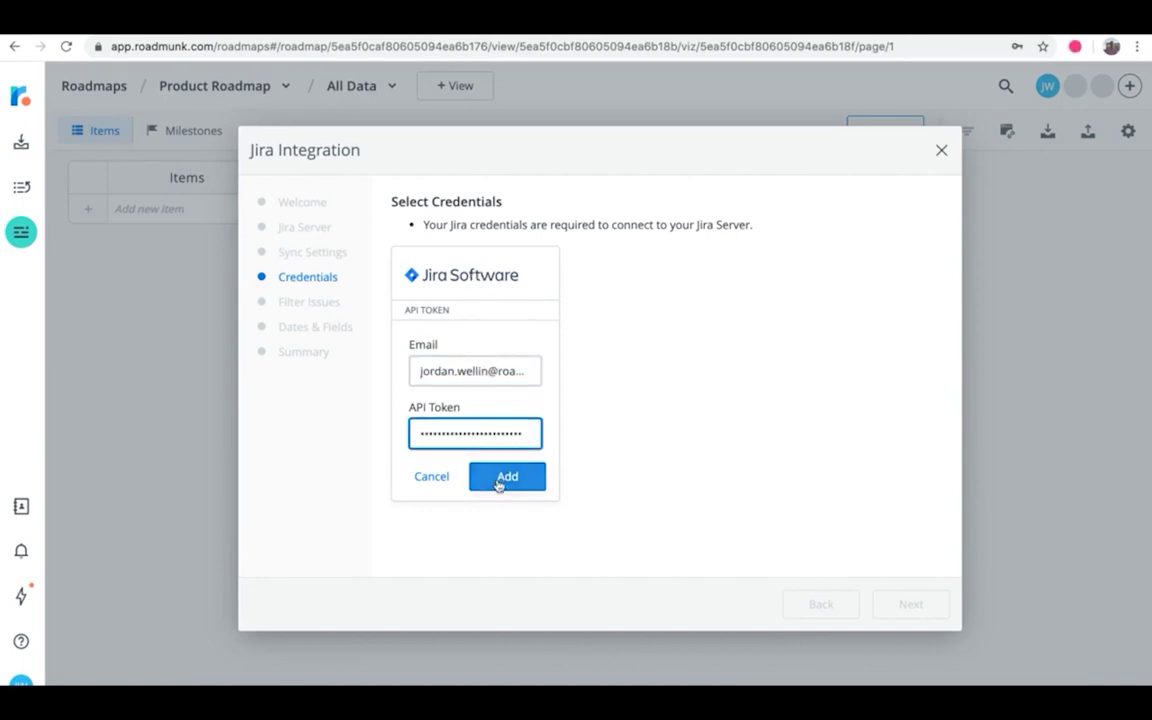
click(499, 482)
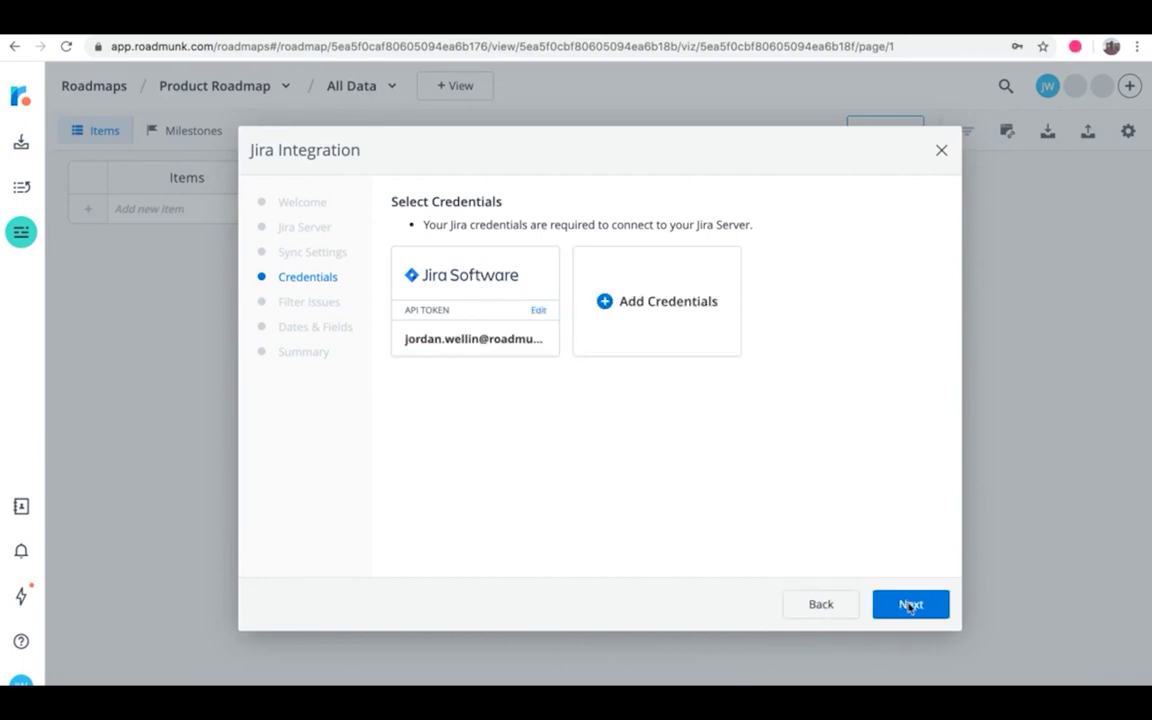
click(910, 605)
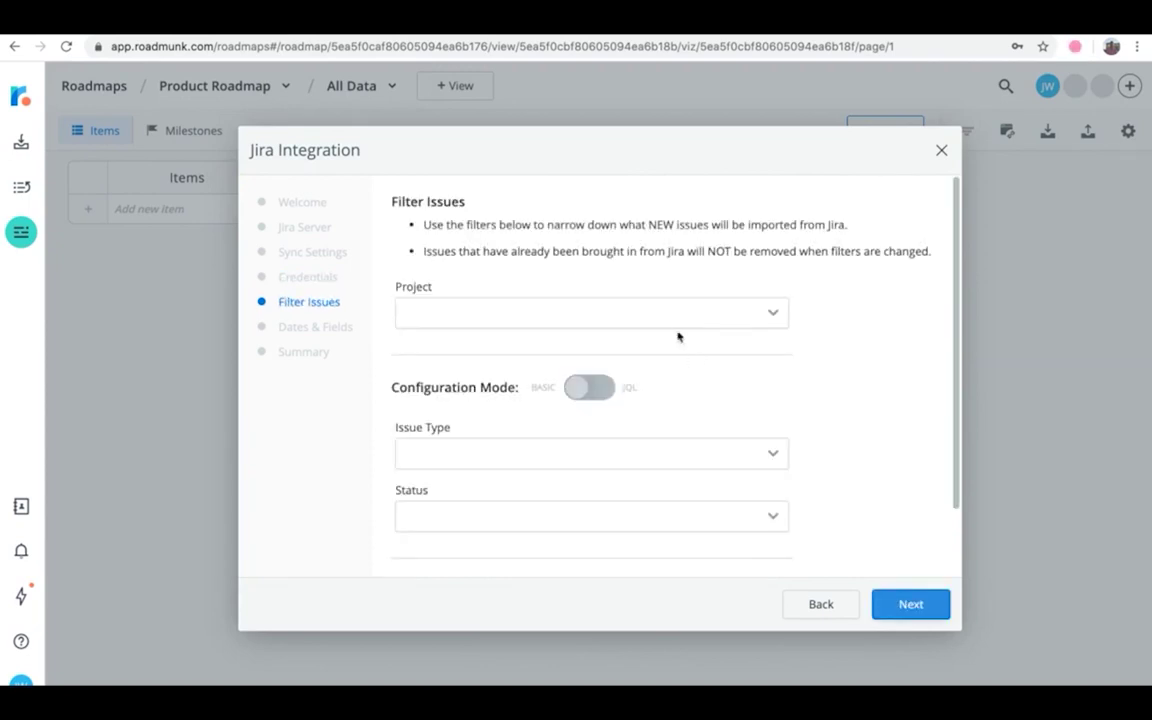
Step: Set the Jira project filter to DEMO - CX & Sales Roadmap
click(684, 321)
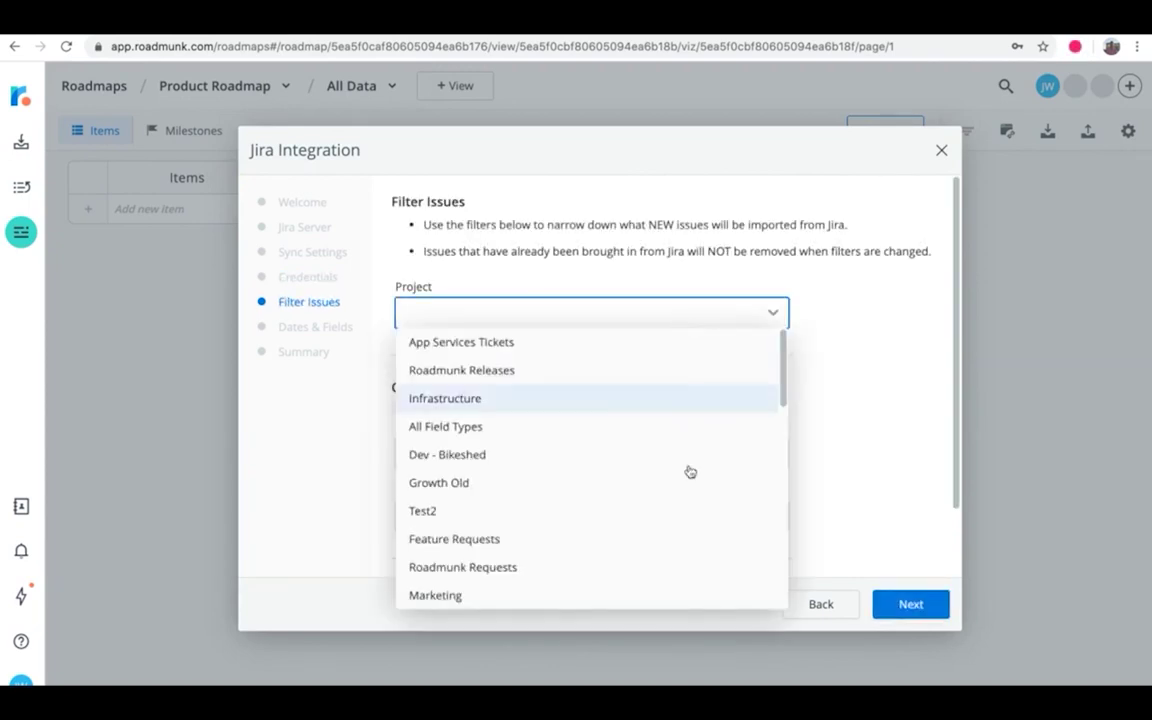
scroll(689, 471, down, 10)
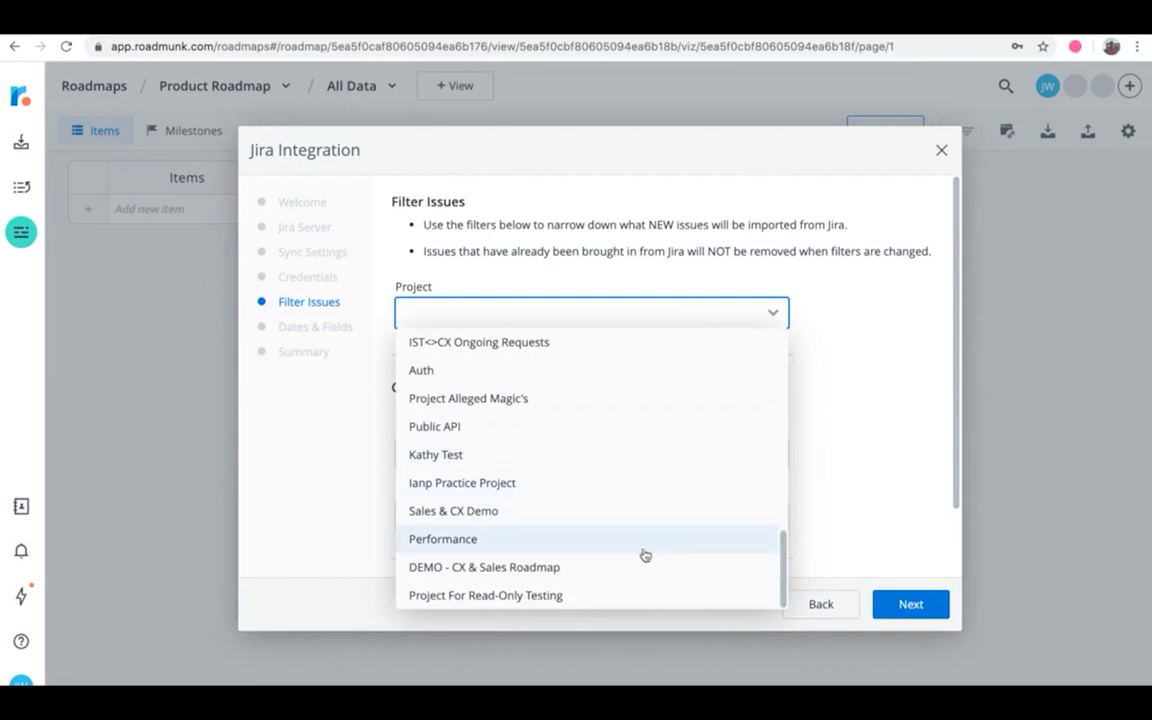
click(636, 566)
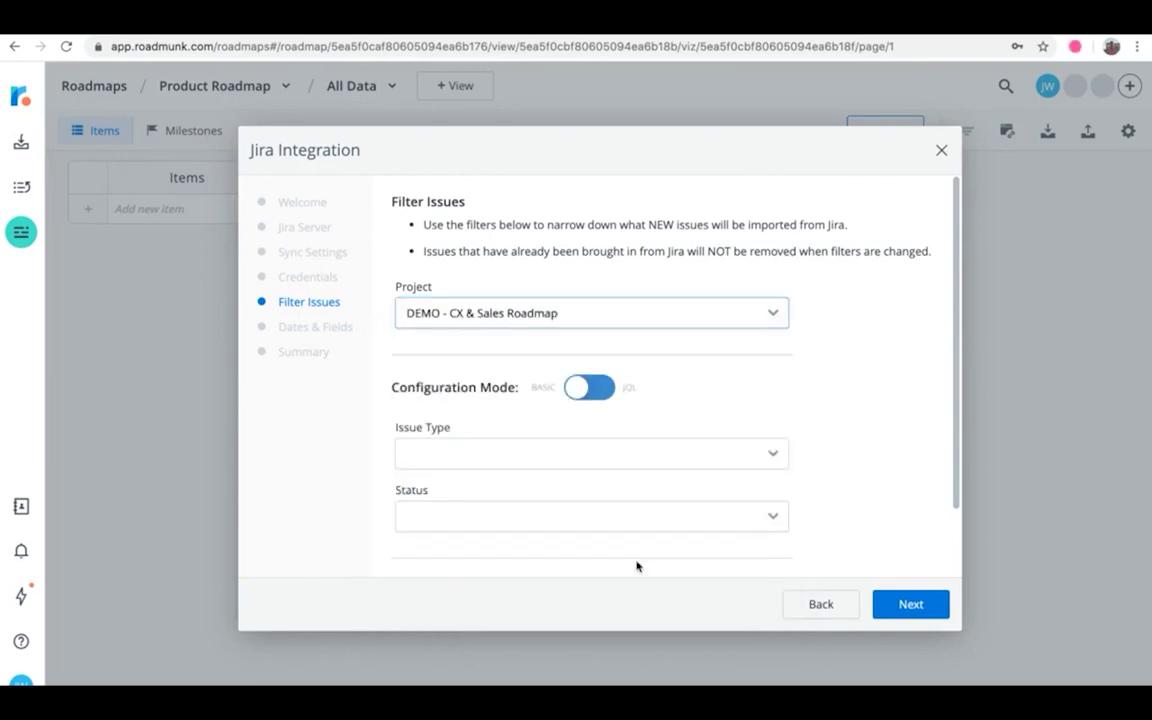
Step: Include Task, Epic, Bug and Story issue types
click(674, 458)
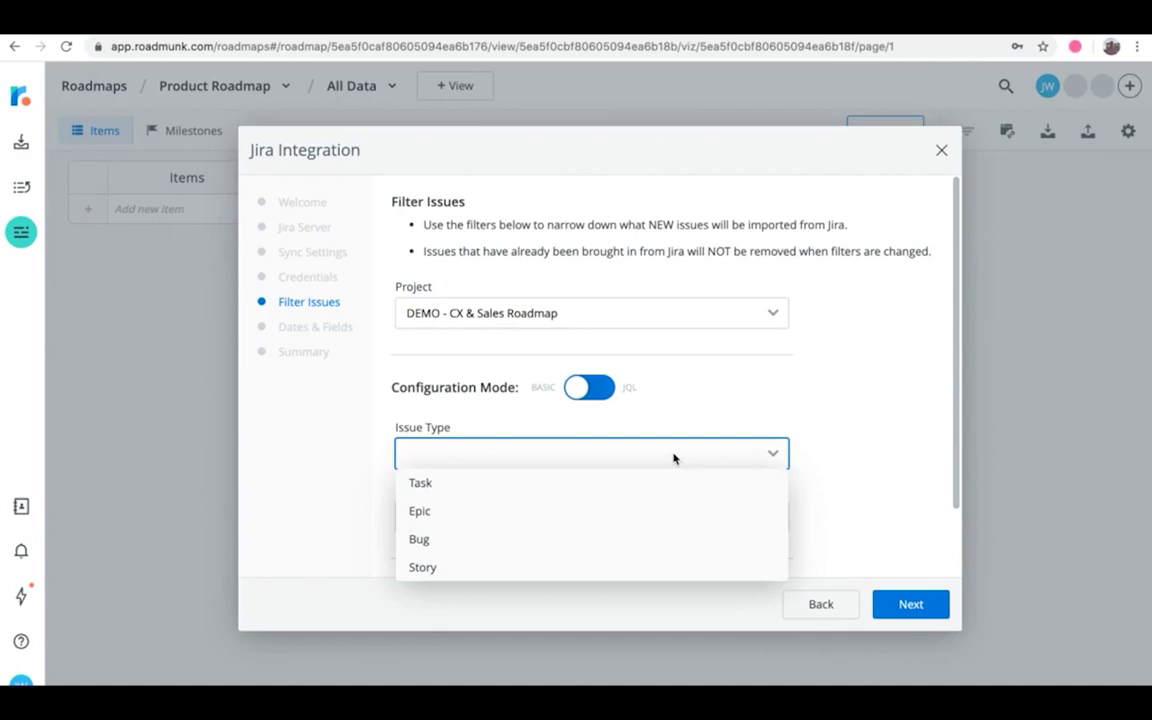
click(658, 483)
click(648, 512)
click(641, 538)
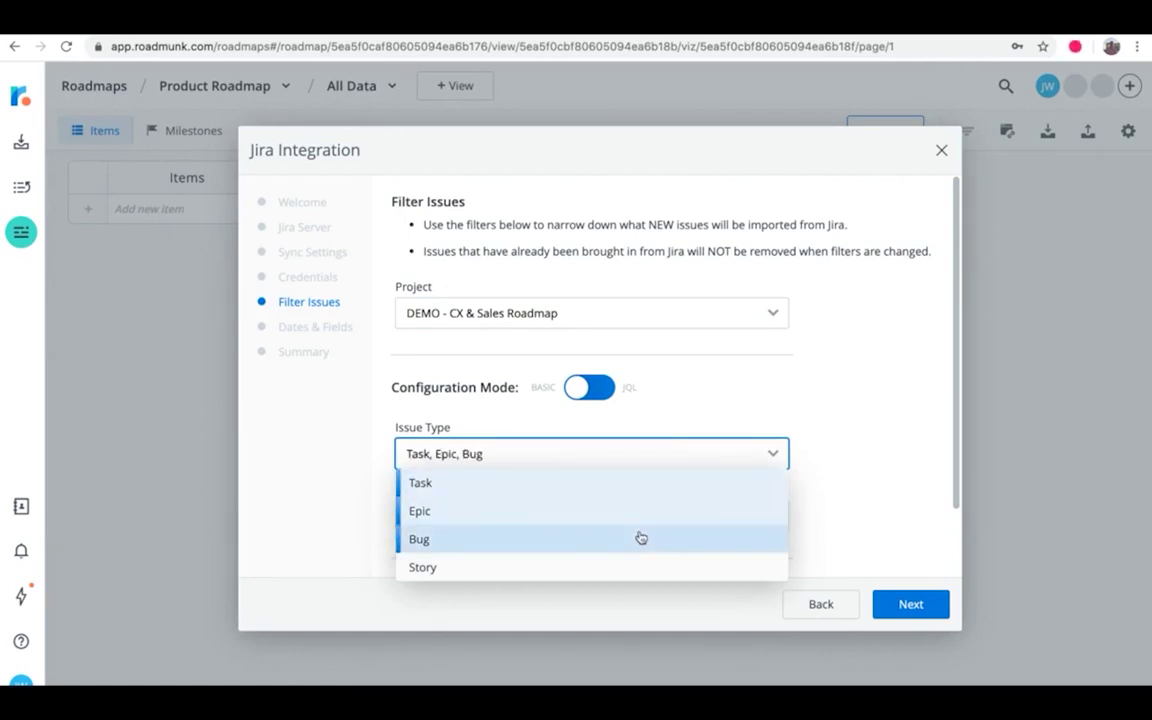
click(630, 566)
click(864, 517)
Step: Include issues with status To Do, In Progress and Done
click(720, 516)
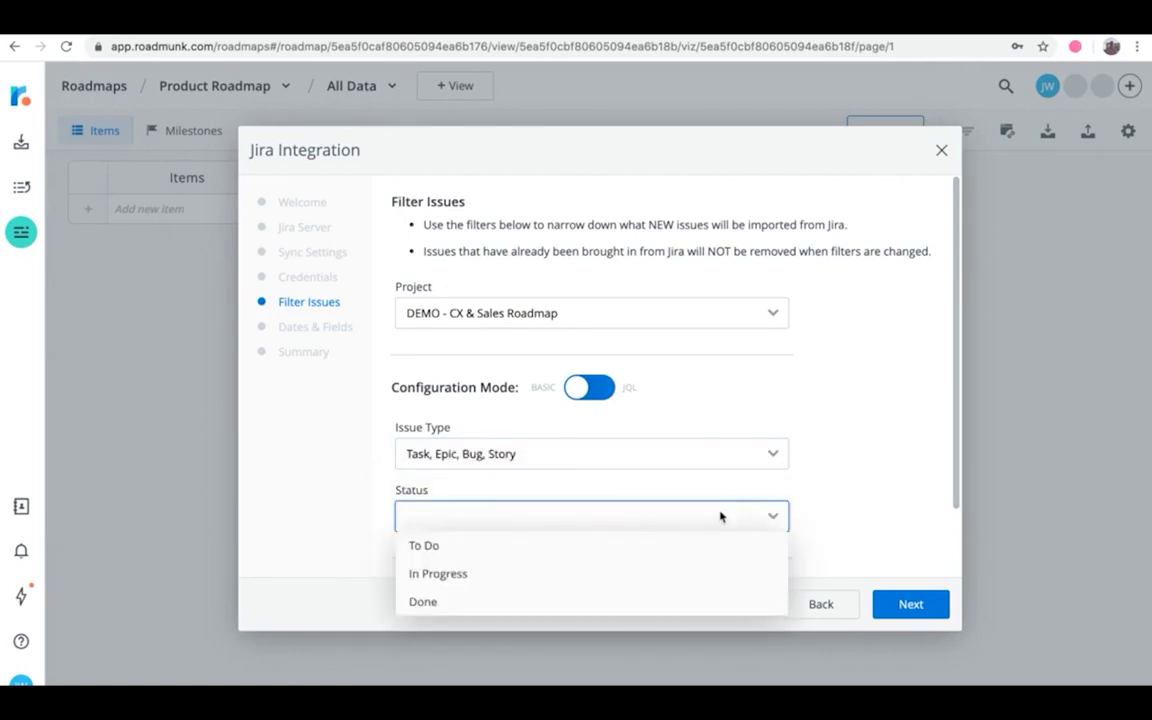
click(665, 547)
click(656, 574)
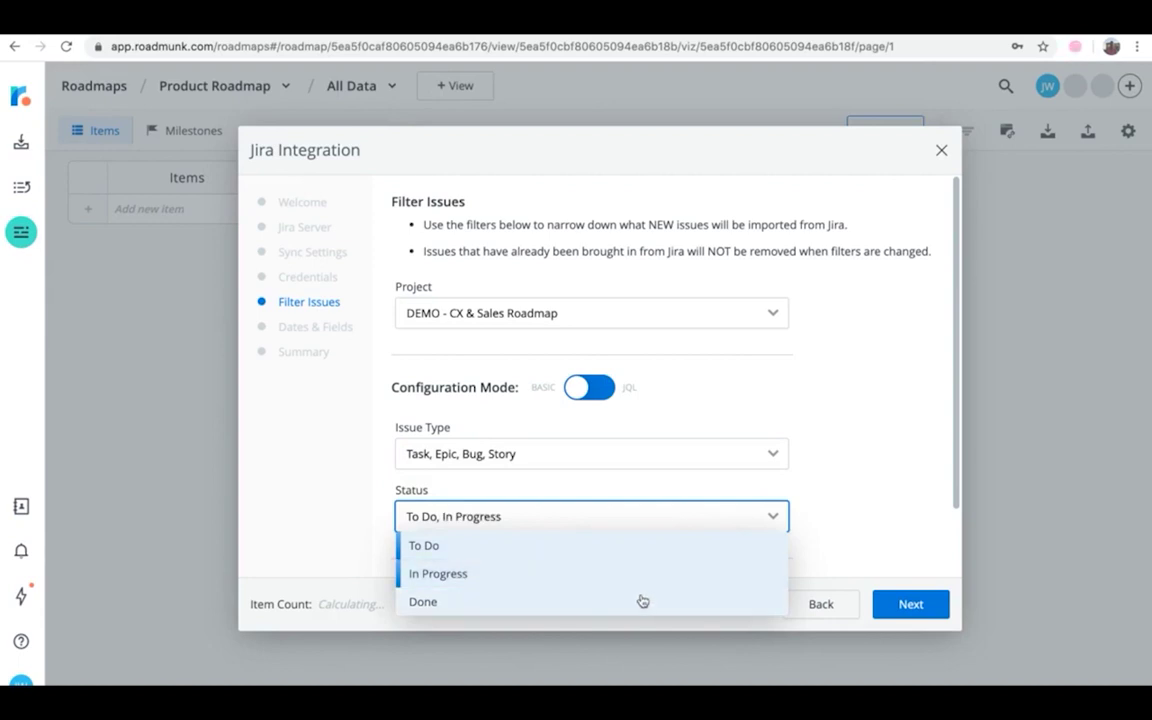
click(642, 601)
click(871, 470)
Step: Set Import Issue History to Last 30 Days
scroll(870, 471, down, 1)
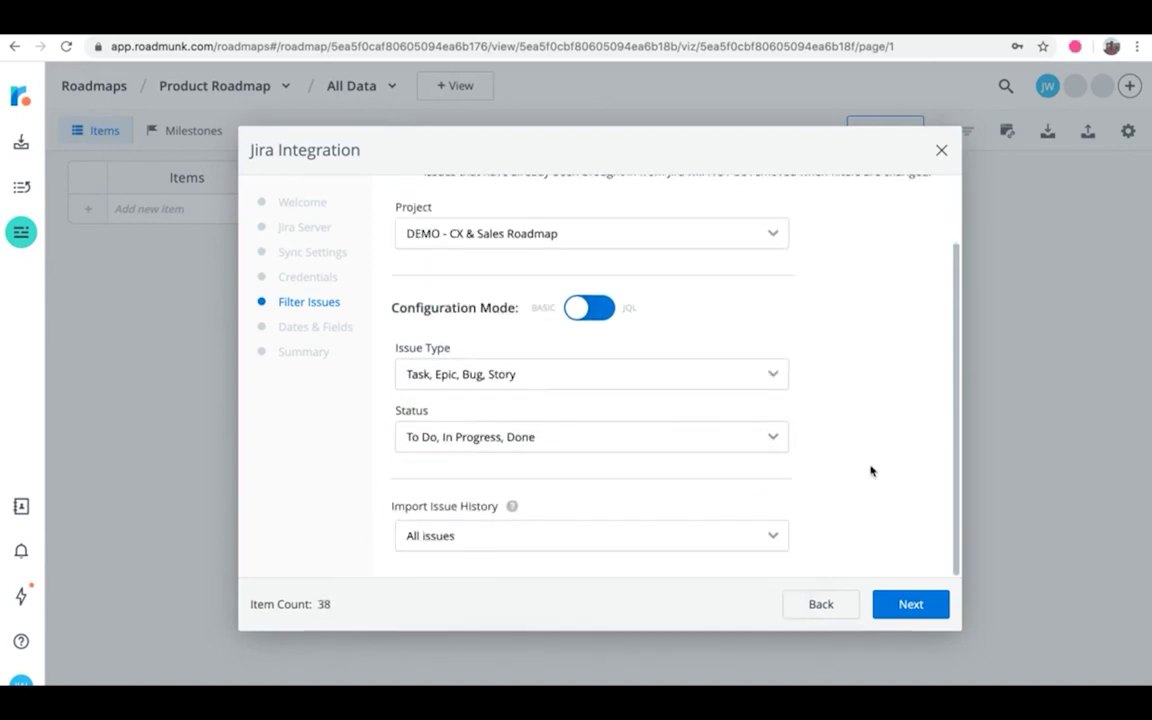
click(707, 536)
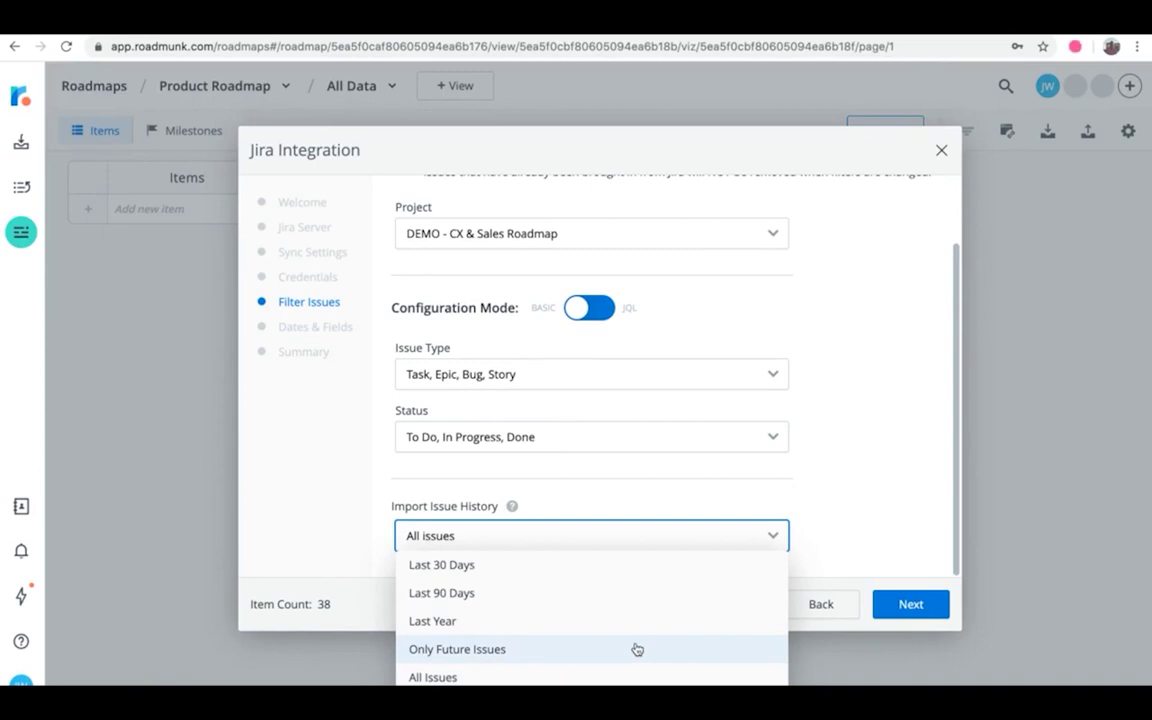
click(632, 566)
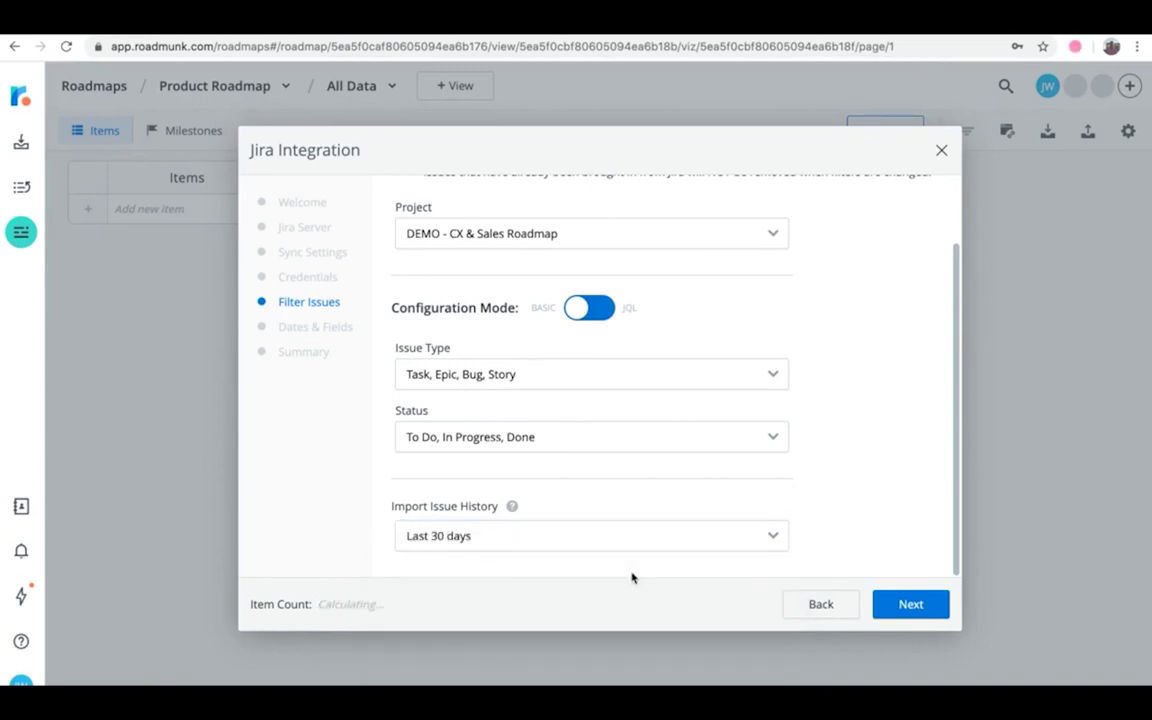
Step: Map Start Date to Jira's Start date and End Date to Due date, then reach Summary
click(895, 603)
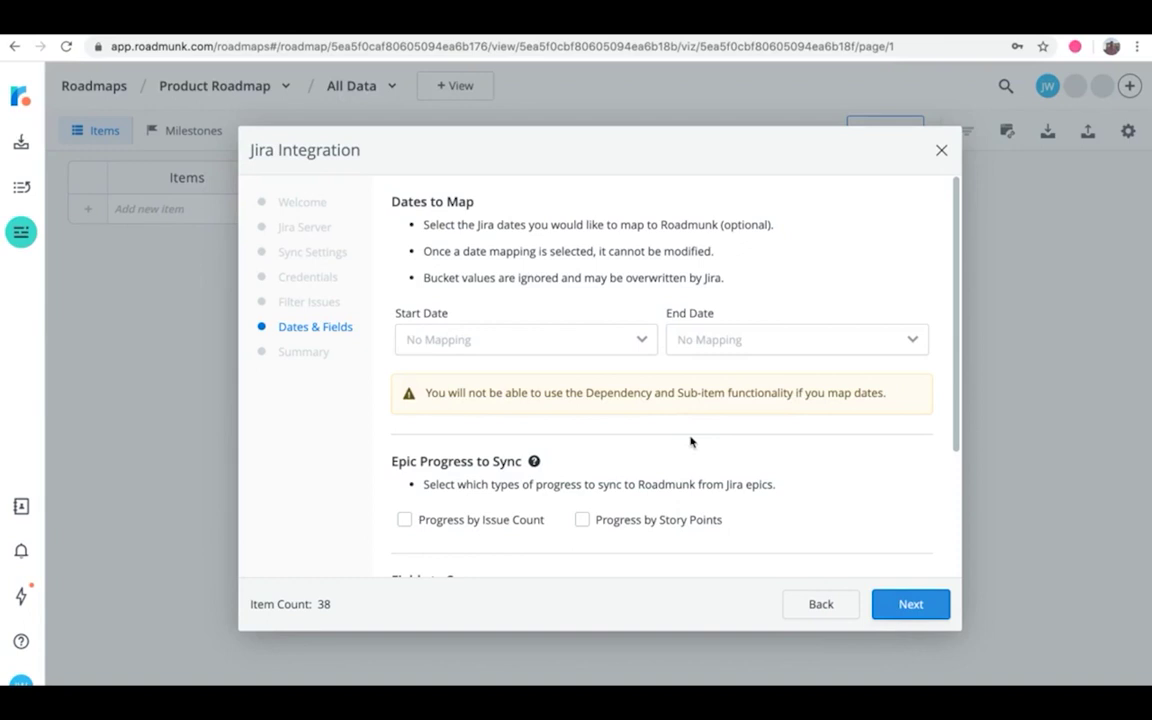
click(620, 345)
click(592, 395)
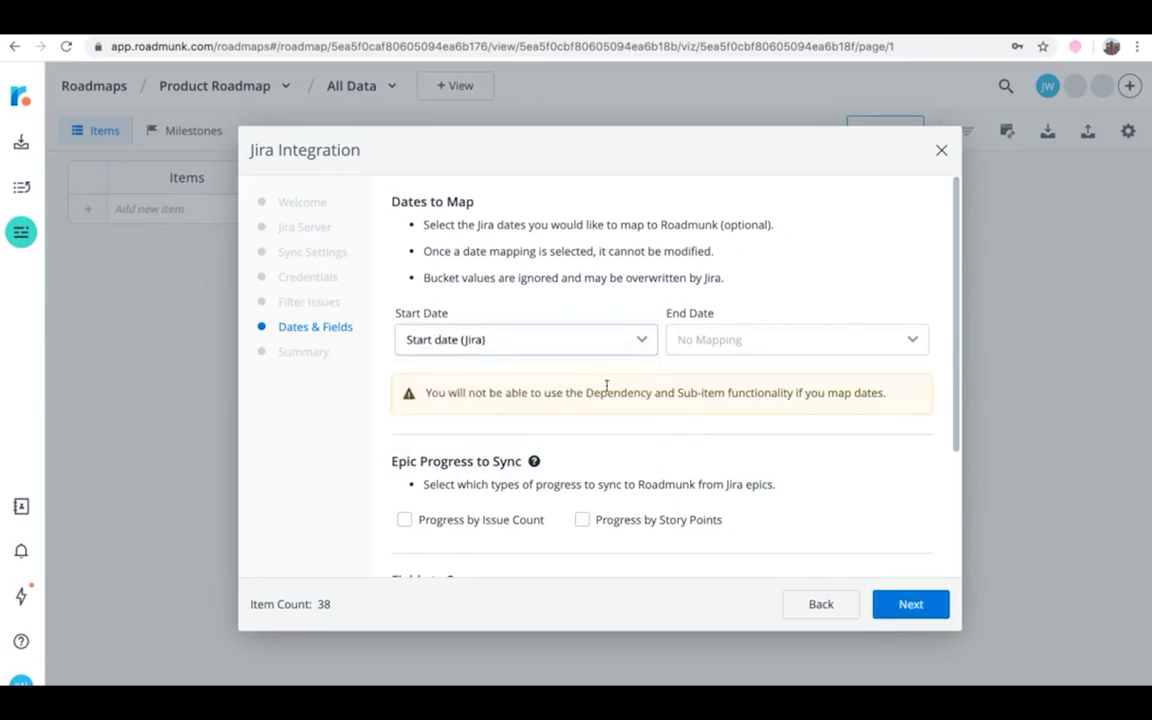
click(700, 342)
click(705, 397)
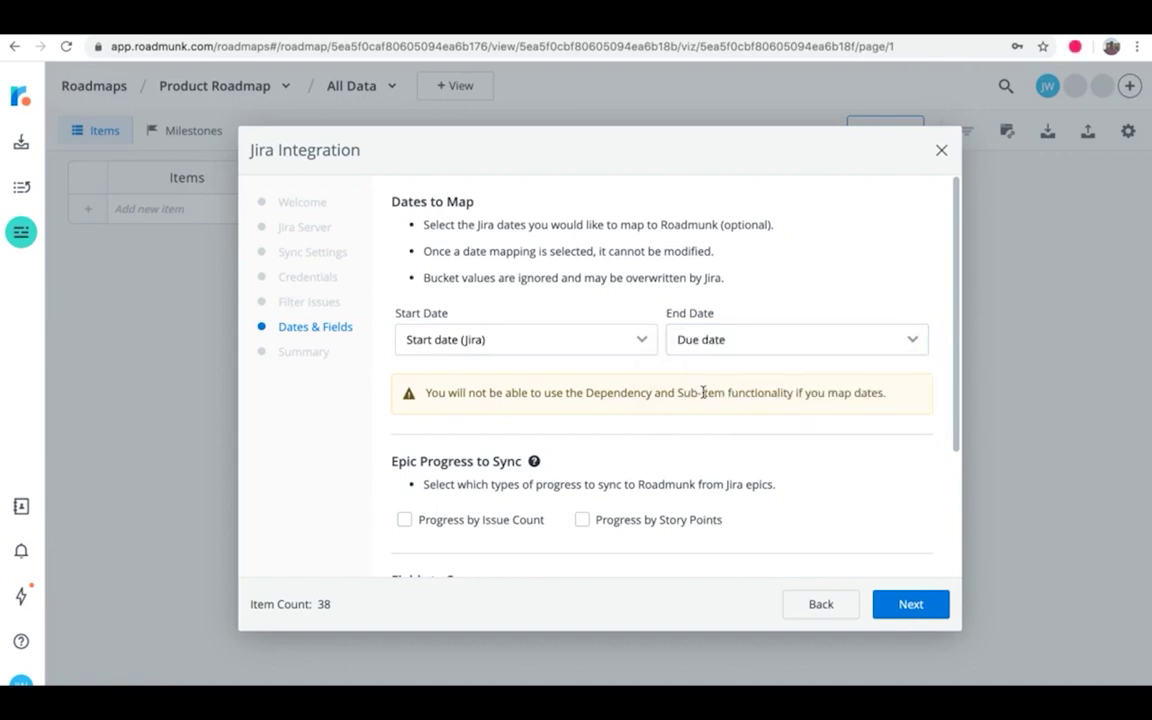
scroll(703, 392, down, 2)
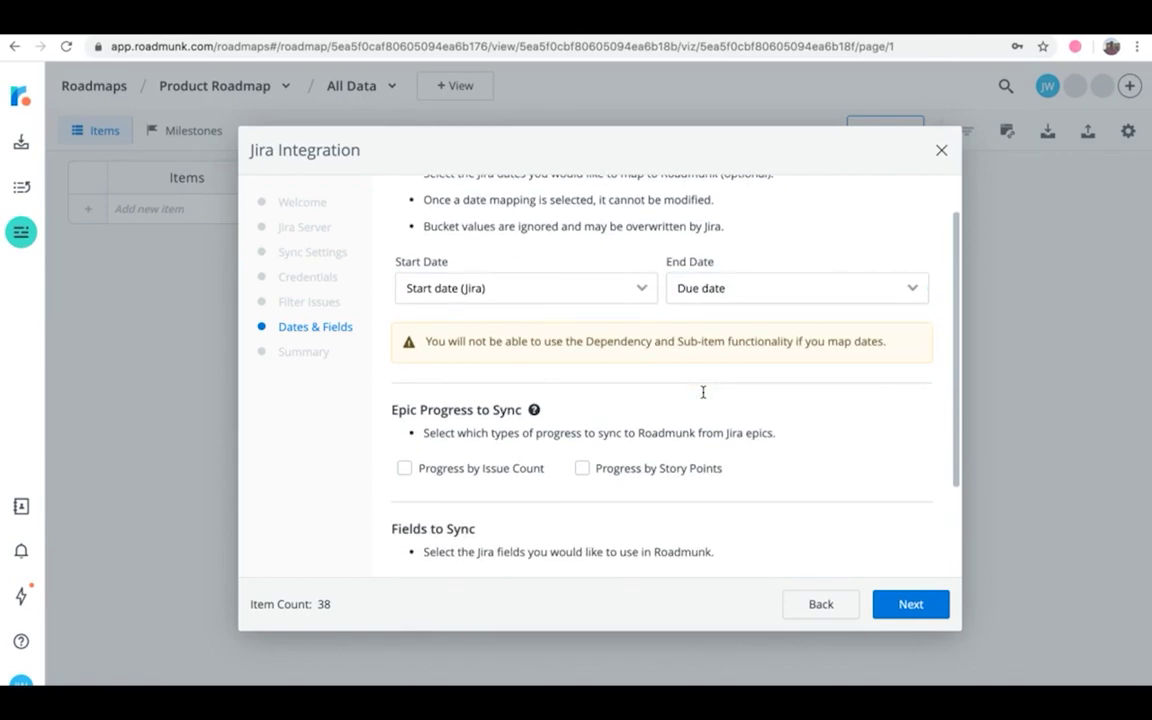
scroll(703, 392, down, 5)
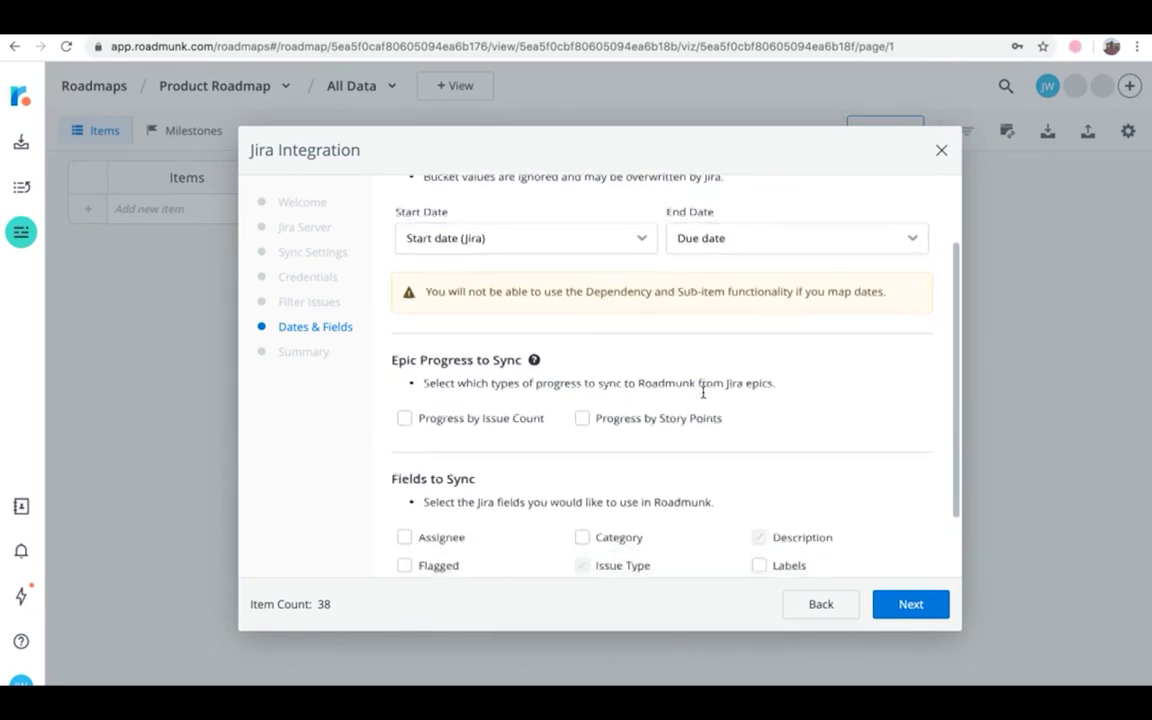
click(912, 604)
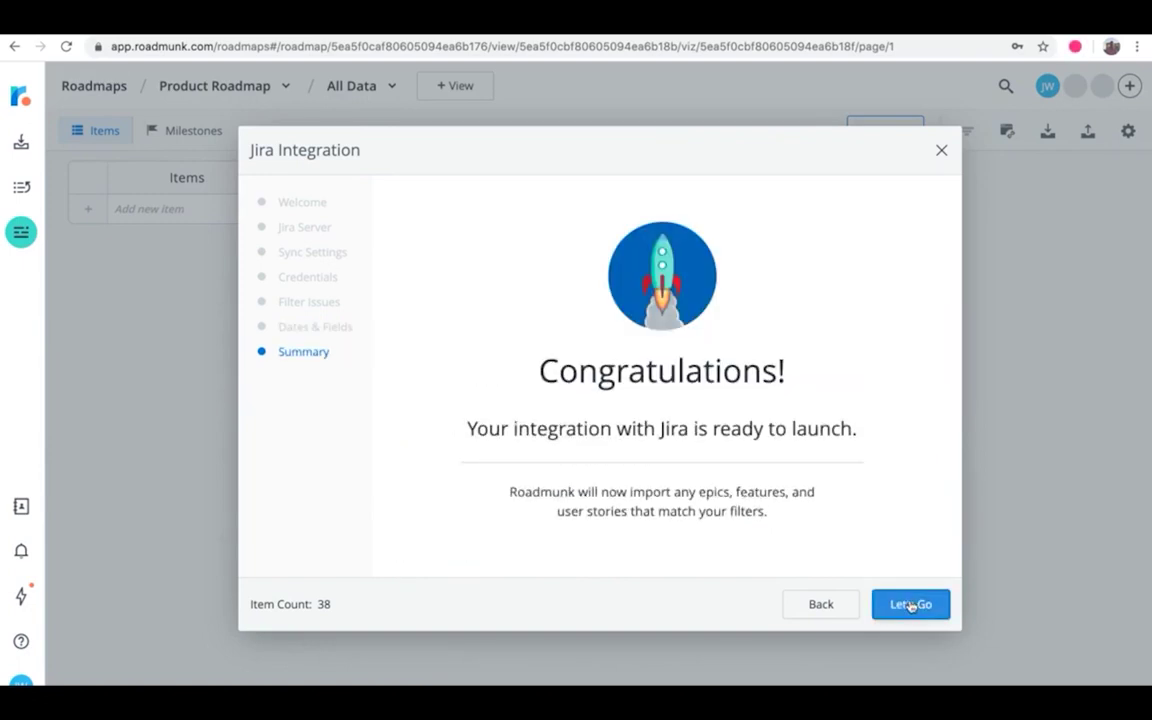
Step: Click Let's Go to launch the Jira integration on the Product Roadmap
click(910, 605)
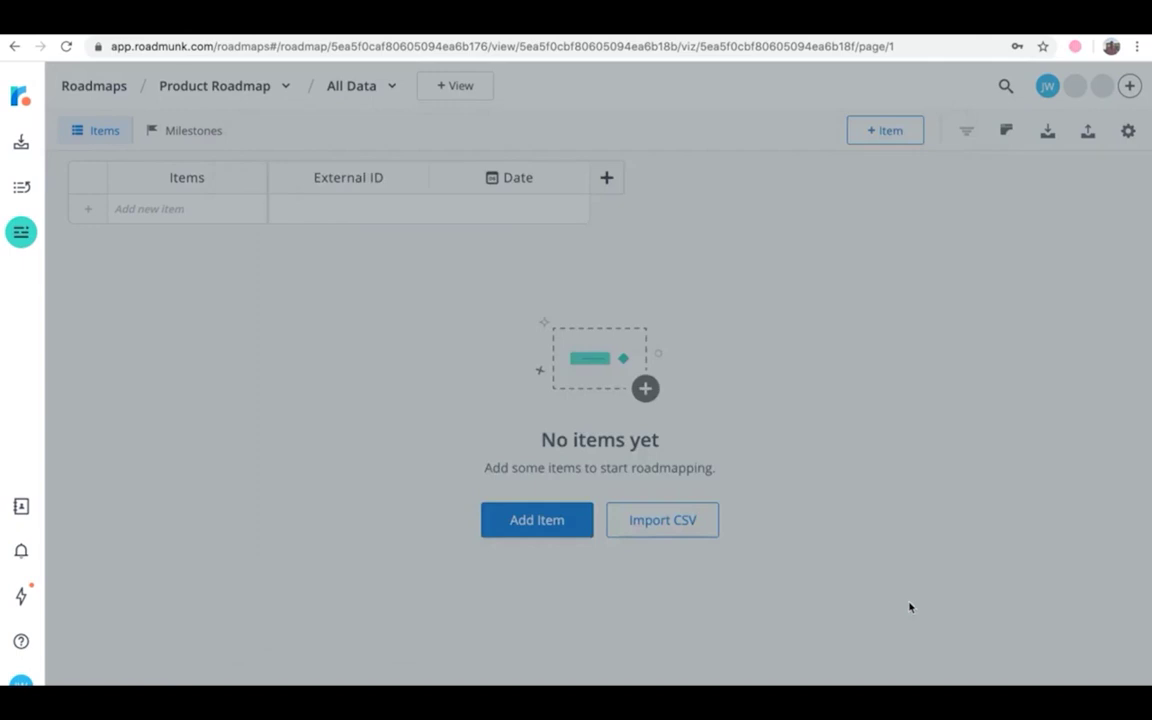